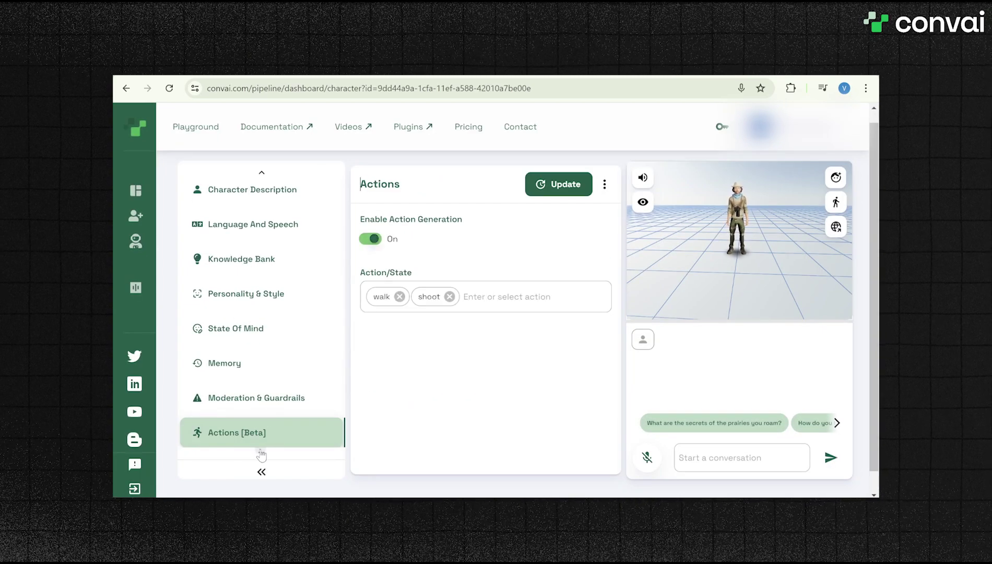
Scroll the character's Actions [Beta] page to review the walk and shoot actions
{"action": "scroll", "coordinate": [261, 455], "scroll_direction": "down", "scroll_amount": 2}
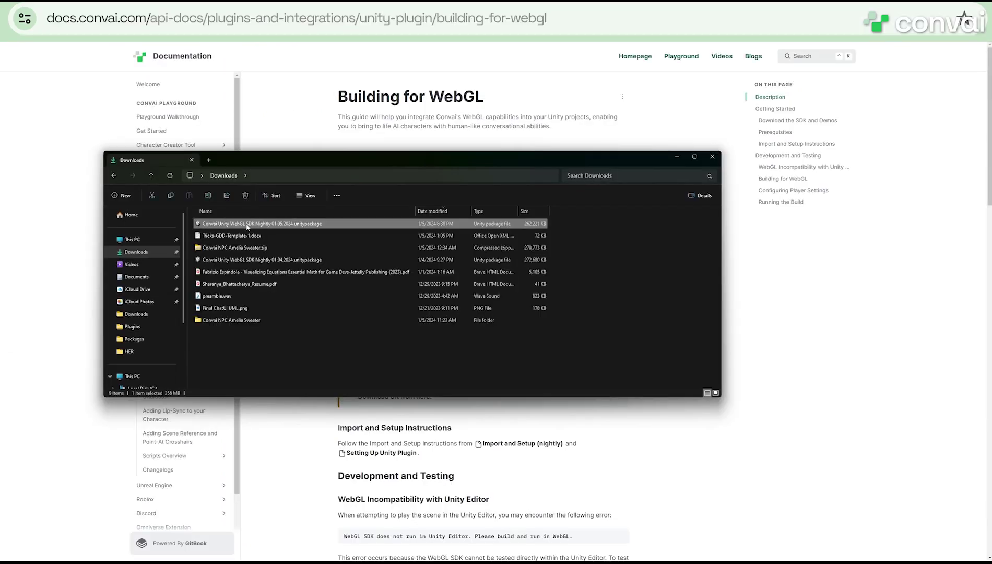
Minimize the Downloads folder window and bring up the Windows app launcher
{"action": "left_click", "coordinate": [677, 156]}
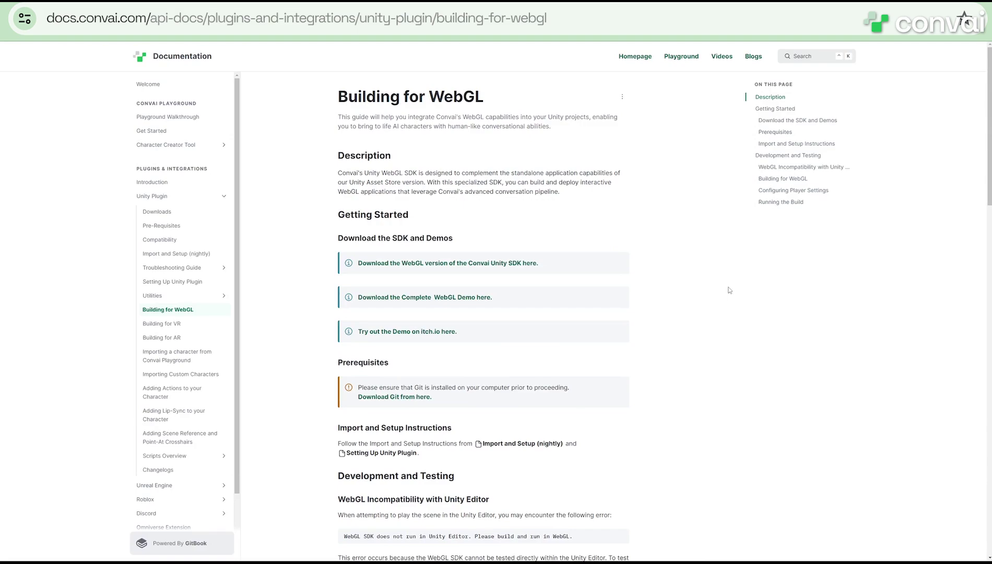
{"action": "left_click", "coordinate": [418, 556]}
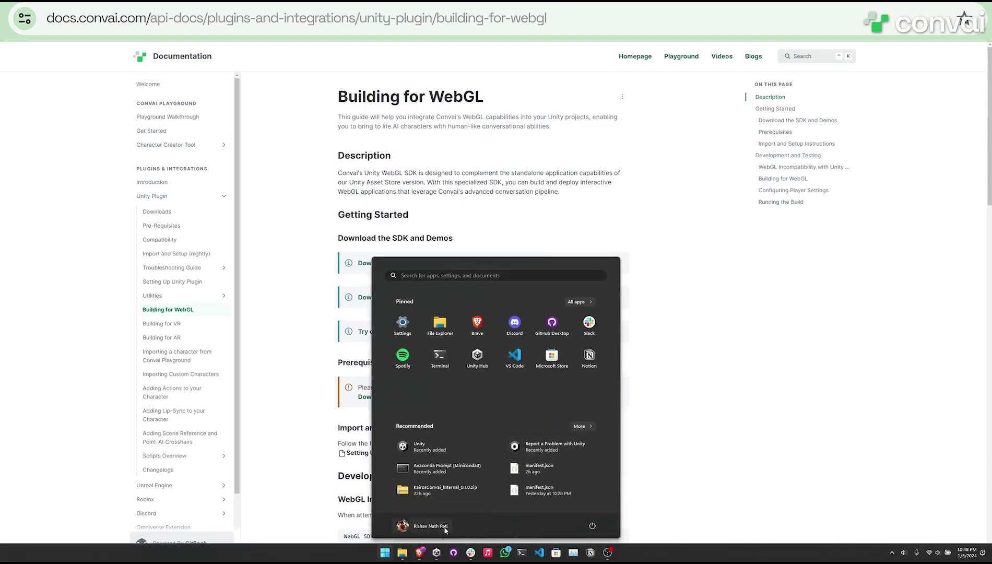
Create a new 3D Core project named 'Convai WebGL' under H:\Convai from Unity Hub
{"action": "left_click", "coordinate": [439, 557]}
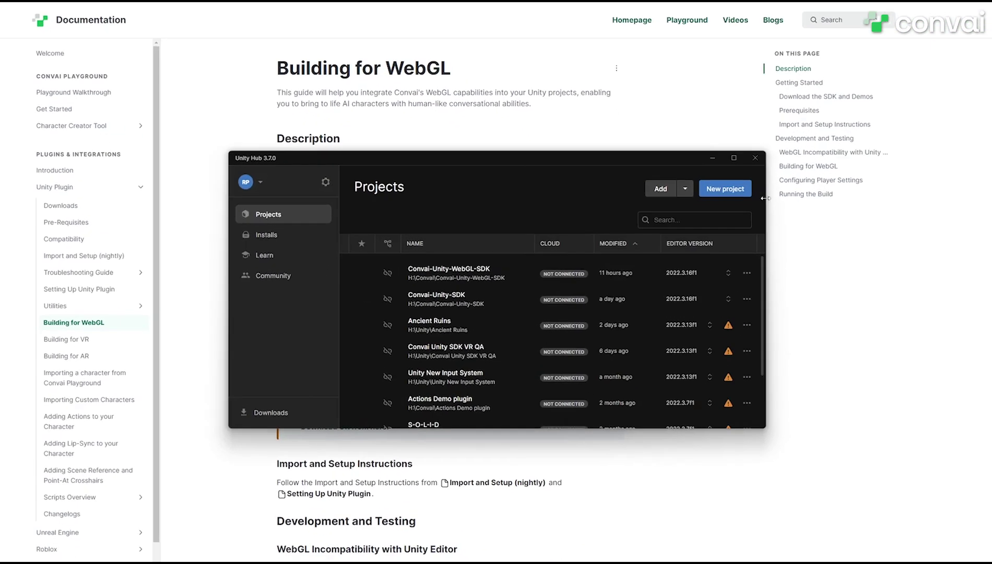
{"action": "left_click", "coordinate": [713, 197]}
{"action": "scroll", "coordinate": [663, 460], "scroll_direction": "down", "scroll_amount": 2}
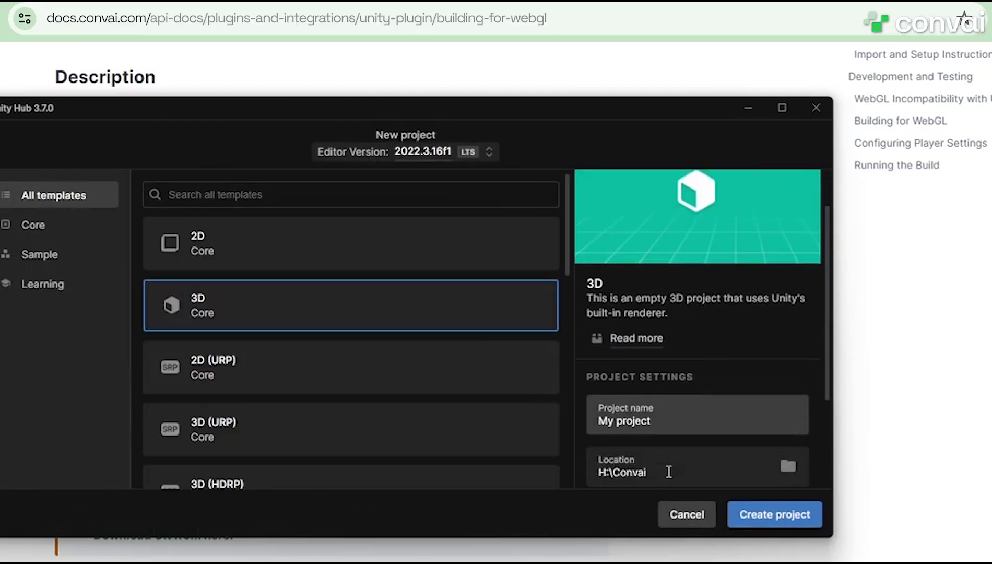
{"action": "double_click", "coordinate": [677, 400]}
{"action": "type", "text": "Convai WebGL"}
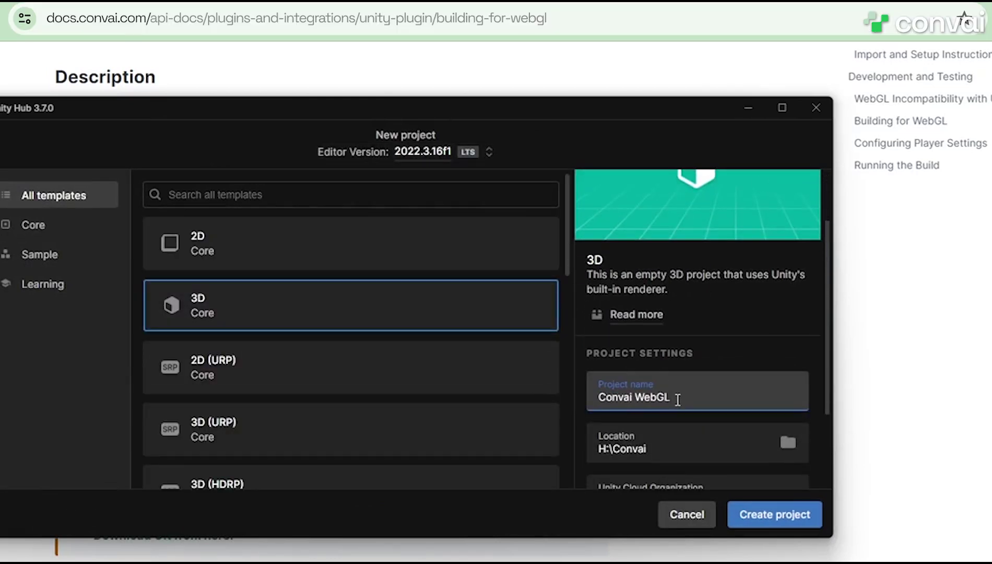
{"action": "left_click", "coordinate": [230, 326]}
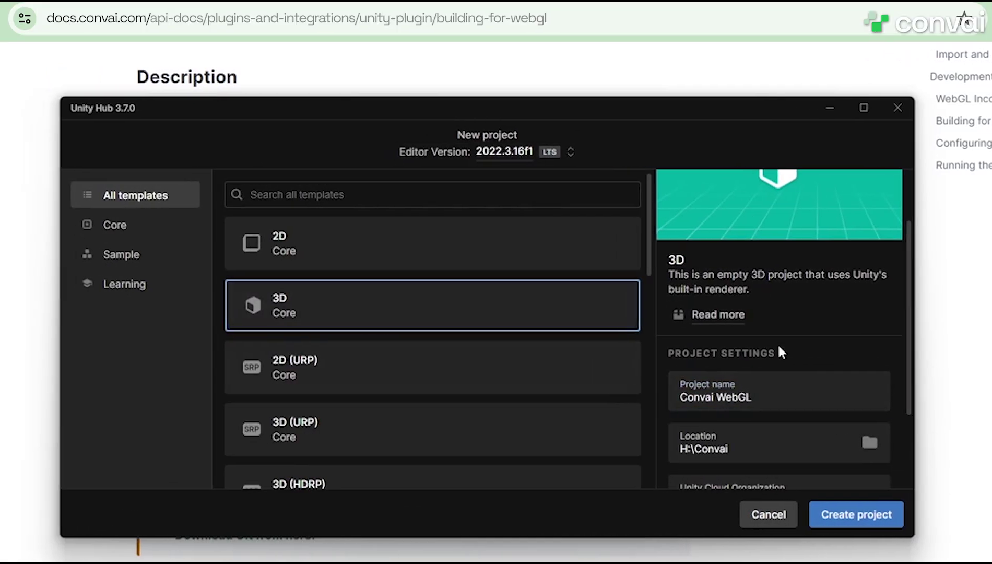
{"action": "scroll", "coordinate": [762, 397], "scroll_direction": "up", "scroll_amount": 2}
{"action": "left_click", "coordinate": [855, 513]}
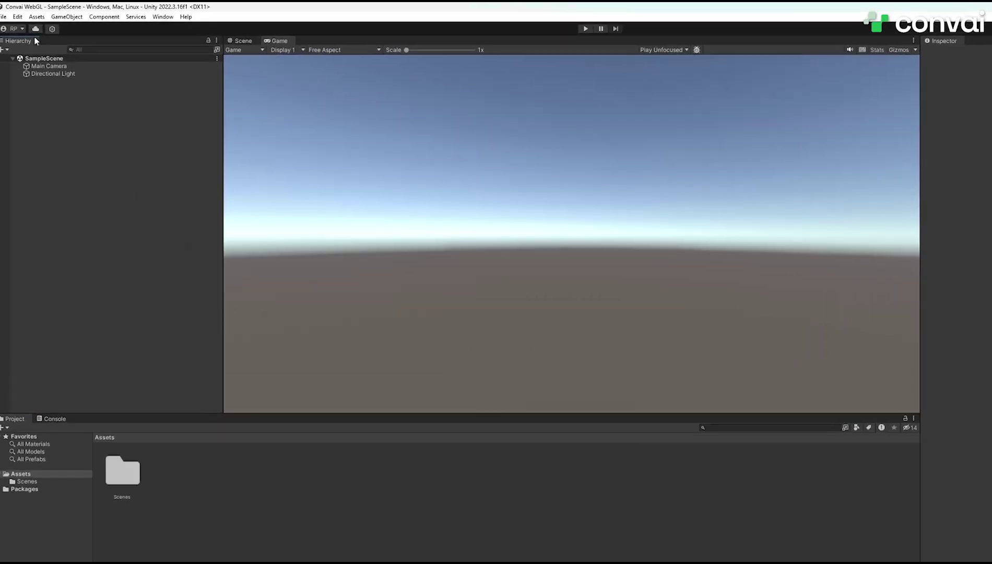
Import the Convai Unity WebGL SDK Nightly 01.05.2024 custom package from Downloads
{"action": "left_click", "coordinate": [33, 14]}
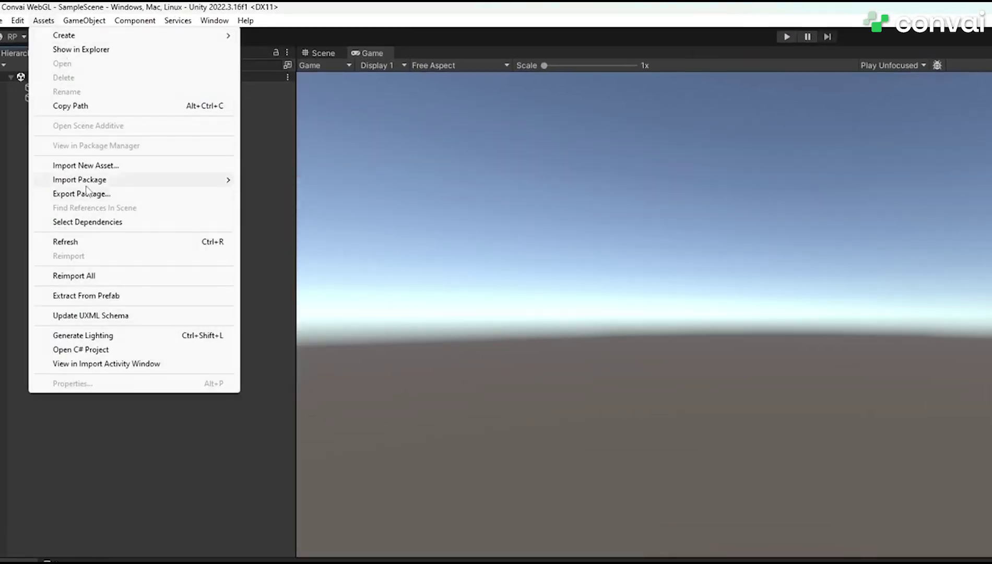
{"action": "mouse_move", "coordinate": [79, 180]}
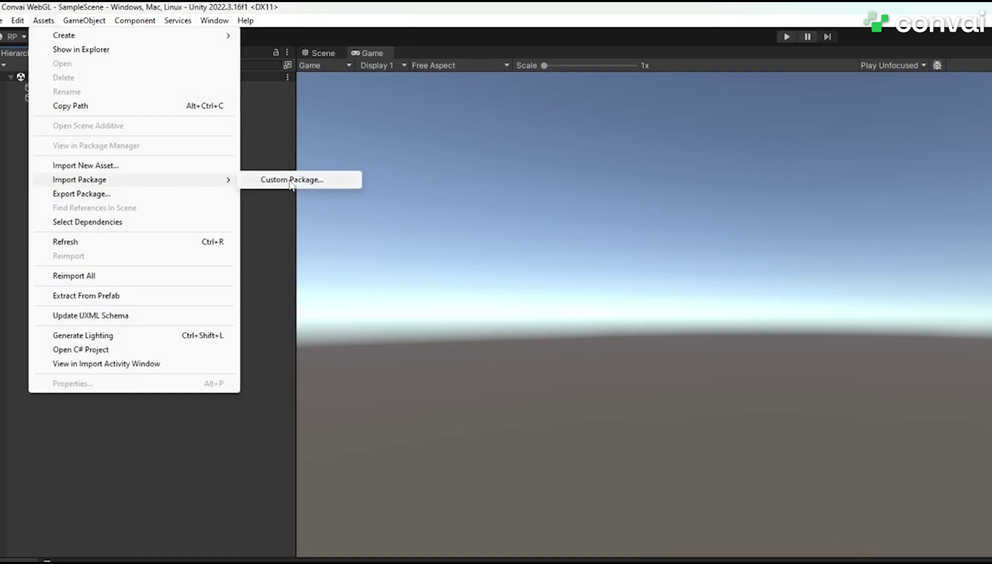
{"action": "left_click", "coordinate": [291, 180]}
{"action": "left_click", "coordinate": [102, 283]}
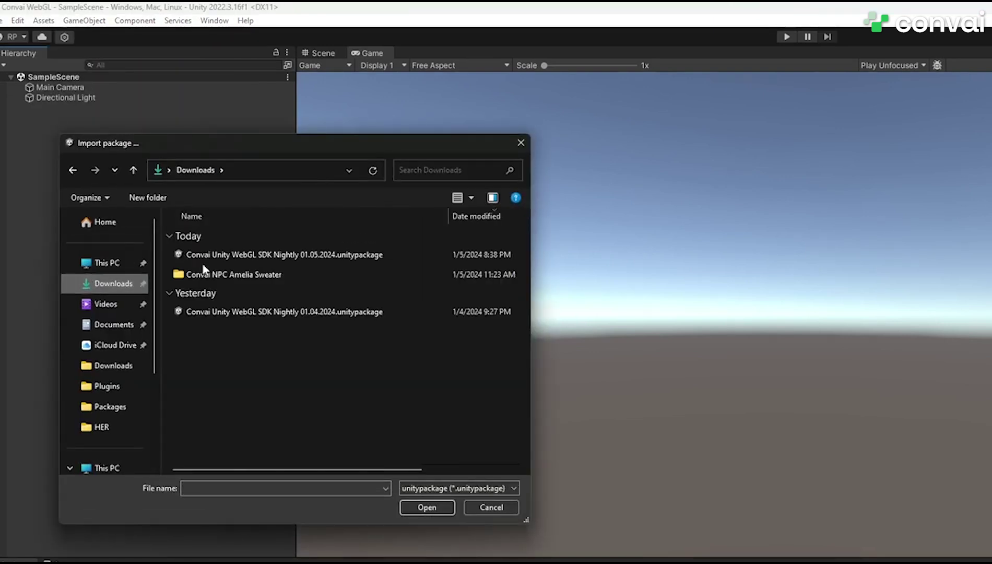
{"action": "left_click", "coordinate": [207, 255]}
{"action": "left_click", "coordinate": [427, 507]}
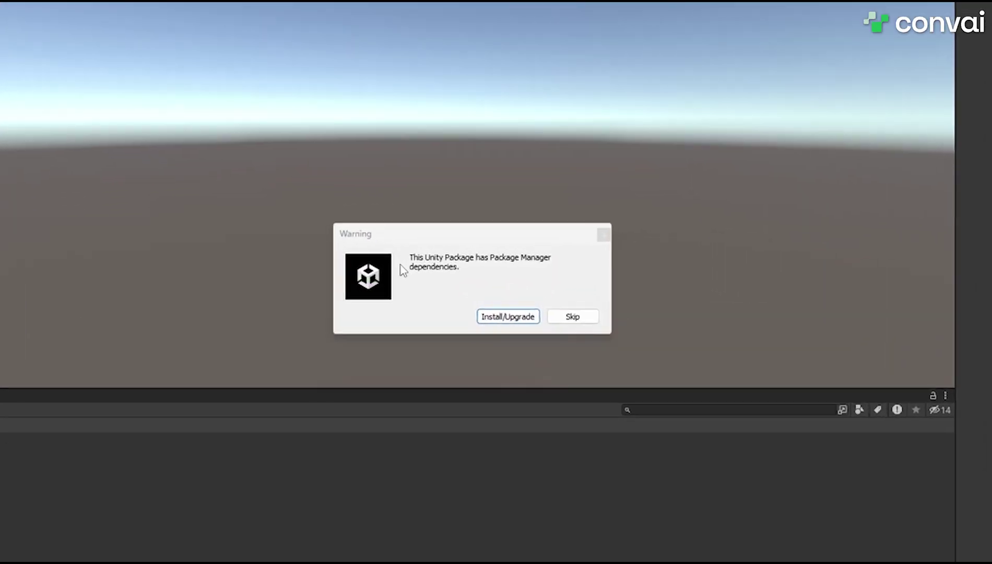
Install the package's required dependencies and decline the input backends restart
{"action": "left_click_drag", "start_coordinate": [432, 238], "coordinate": [430, 225]}
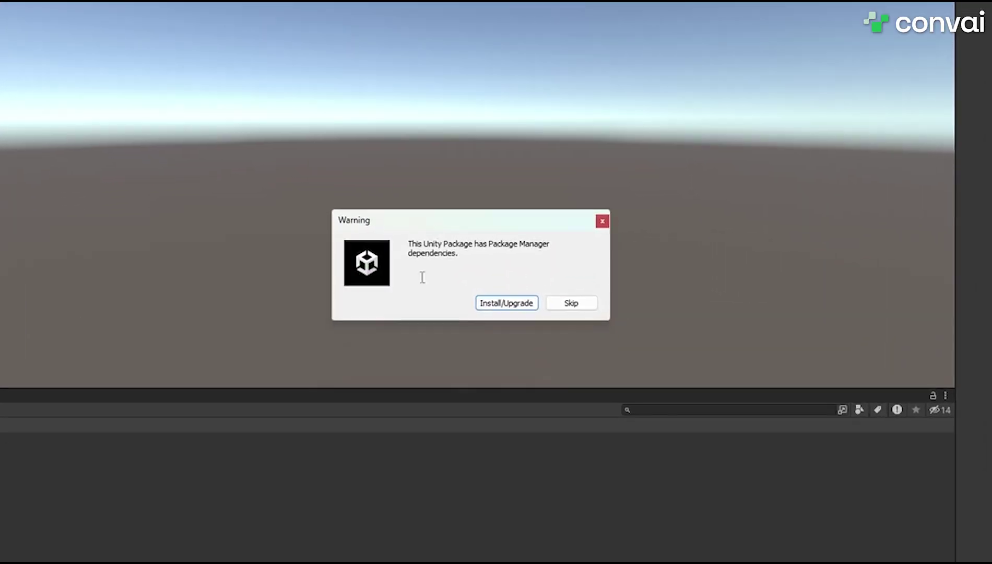
{"action": "left_click", "coordinate": [507, 303]}
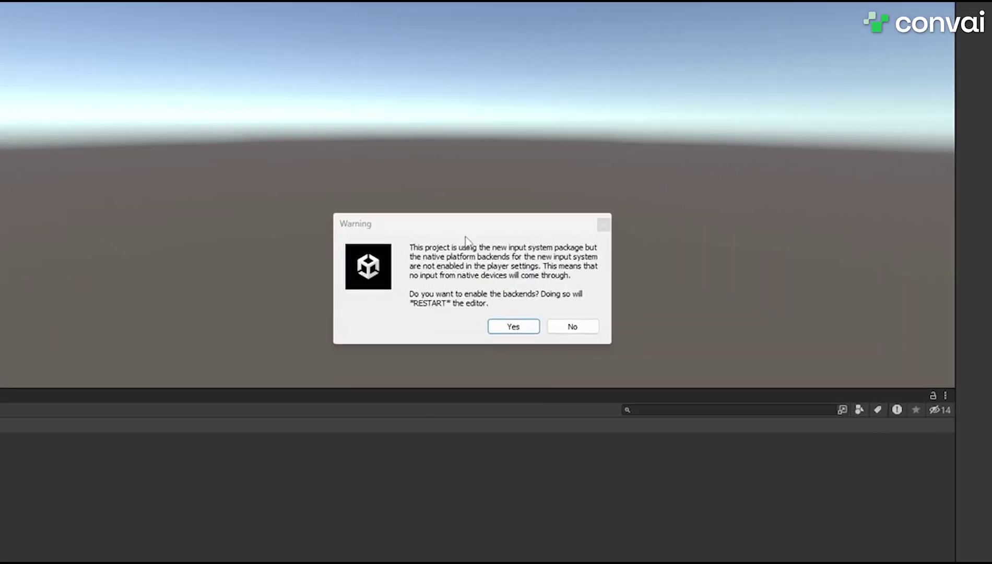
{"action": "left_click", "coordinate": [471, 273]}
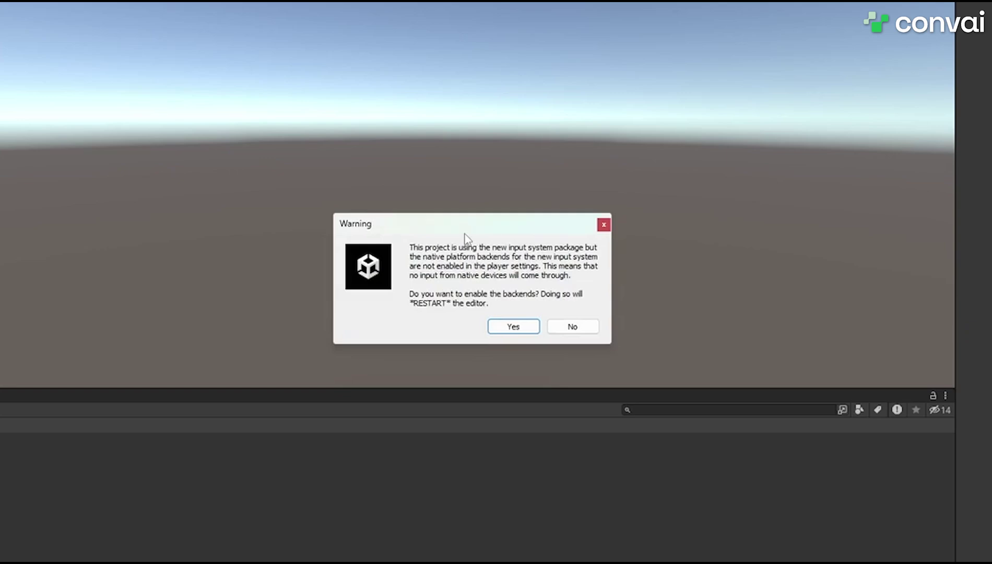
{"action": "left_click", "coordinate": [573, 328]}
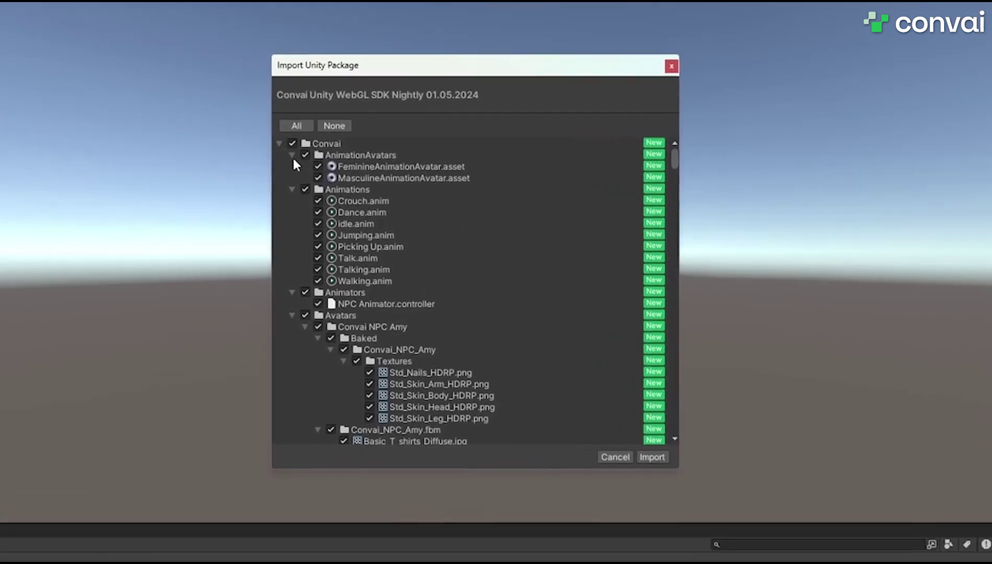
Collapse the package folder list and import all of the SDK contents
{"action": "left_click", "coordinate": [292, 155]}
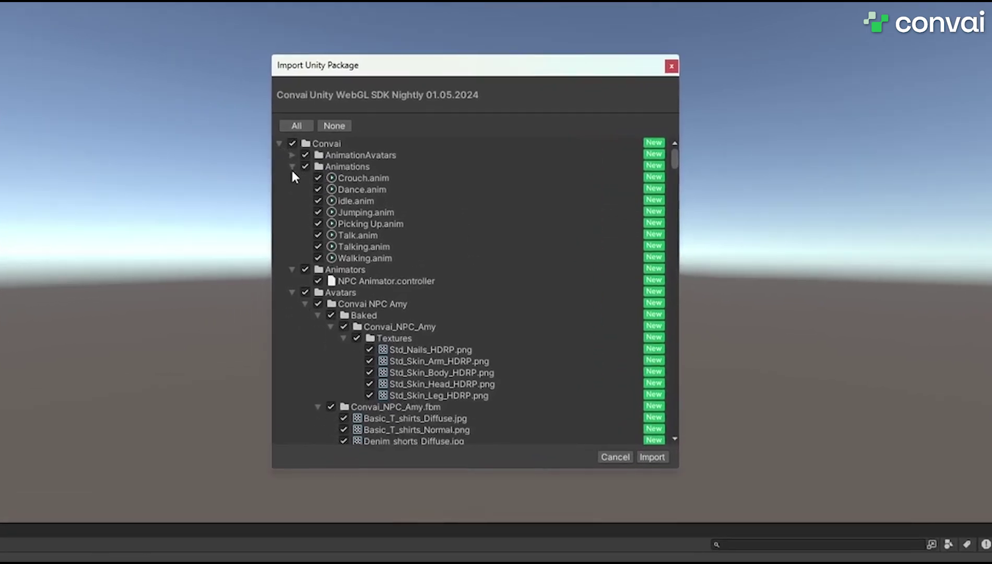
{"action": "left_click", "coordinate": [280, 155]}
{"action": "left_click", "coordinate": [651, 457]}
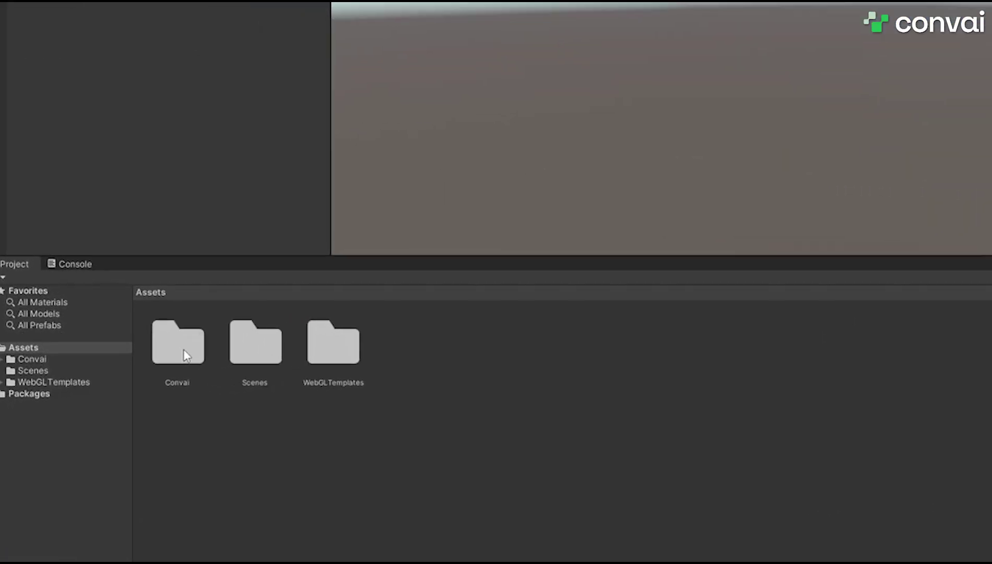
Check the new Convai and WebGLTemplates folders and clear the console's import warnings
{"action": "left_click", "coordinate": [184, 355]}
{"action": "left_click", "coordinate": [335, 358]}
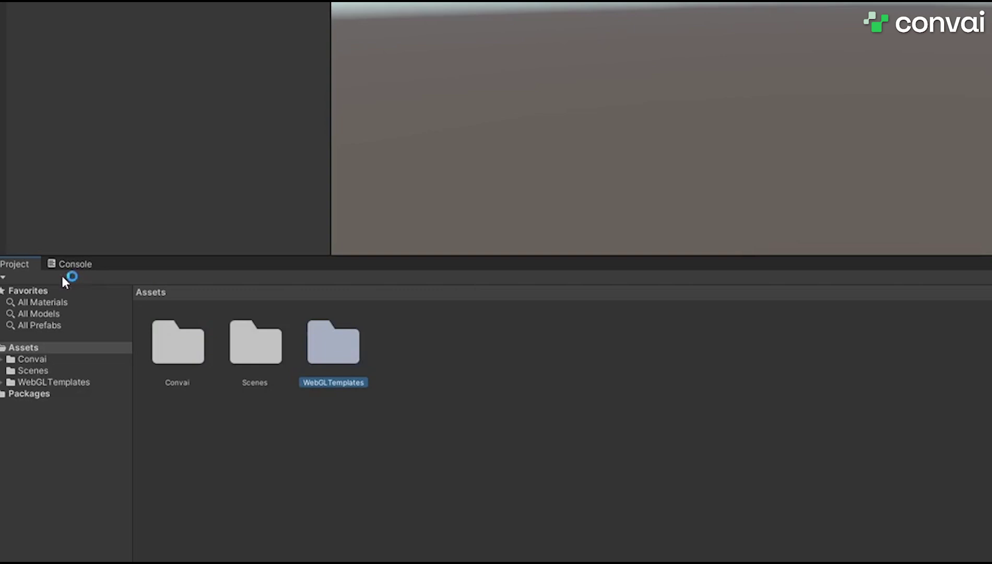
{"action": "left_click", "coordinate": [63, 263]}
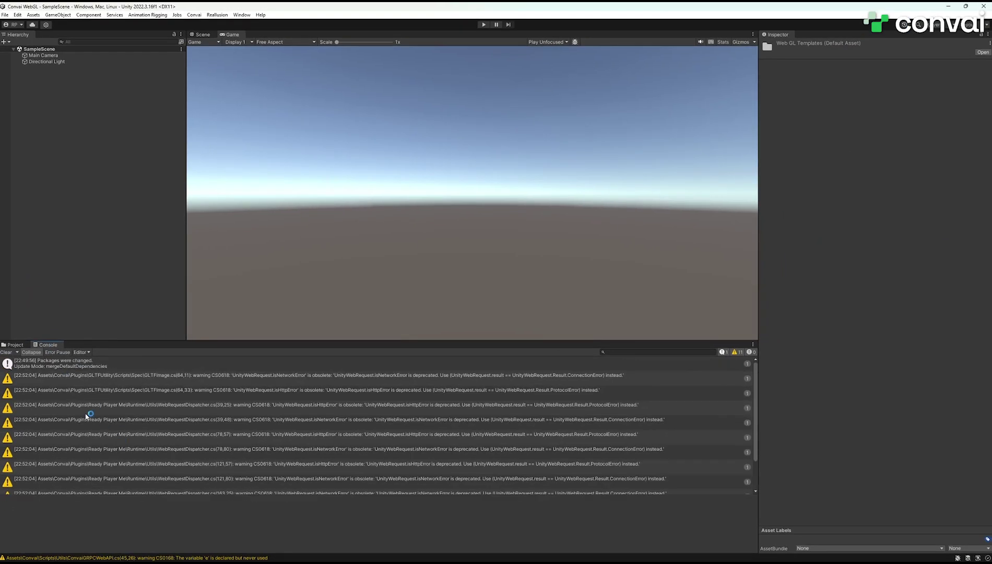
{"action": "left_click", "coordinate": [7, 352]}
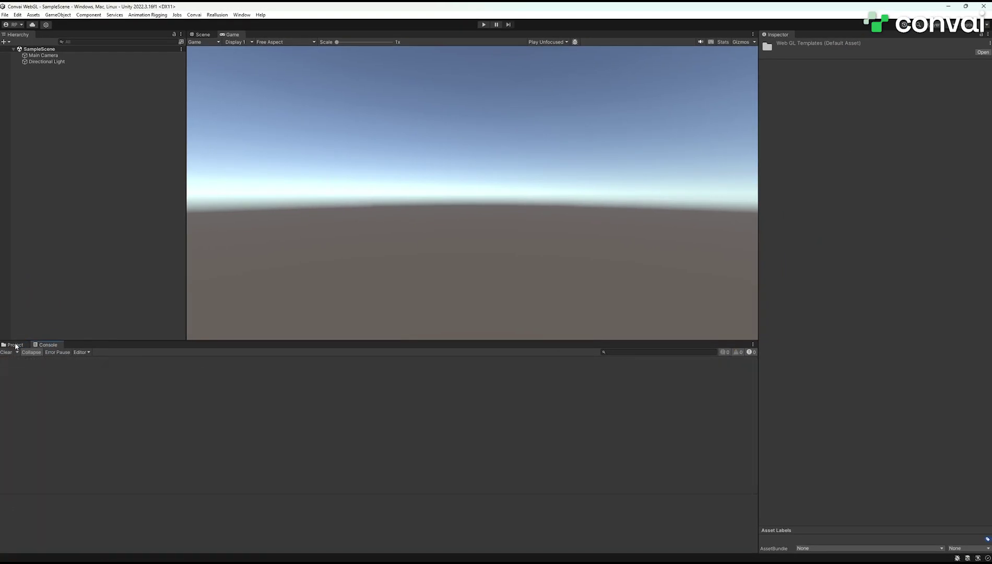
{"action": "left_click", "coordinate": [16, 345]}
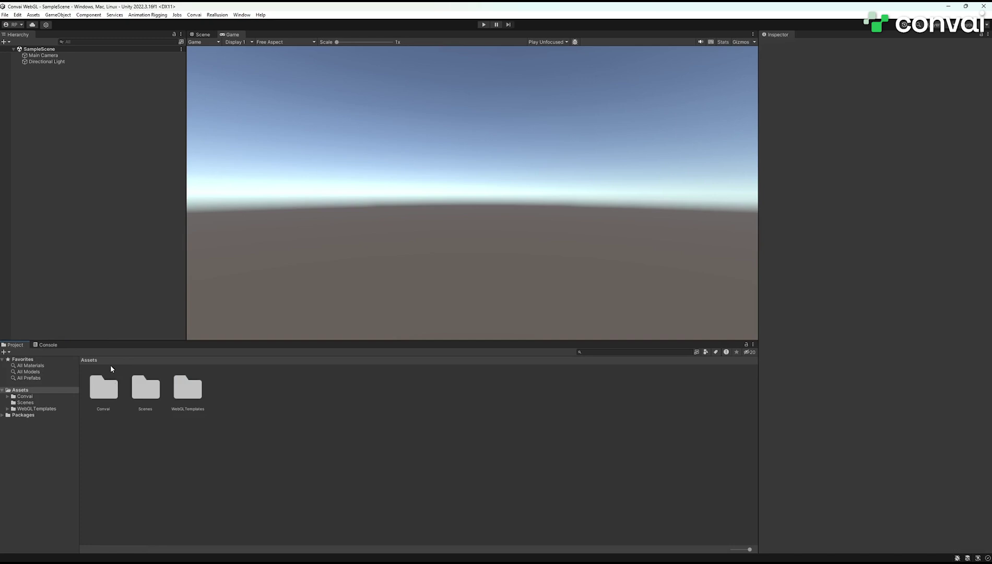
Switch the build platform to WebGL with Development Build enabled
{"action": "left_click", "coordinate": [6, 14]}
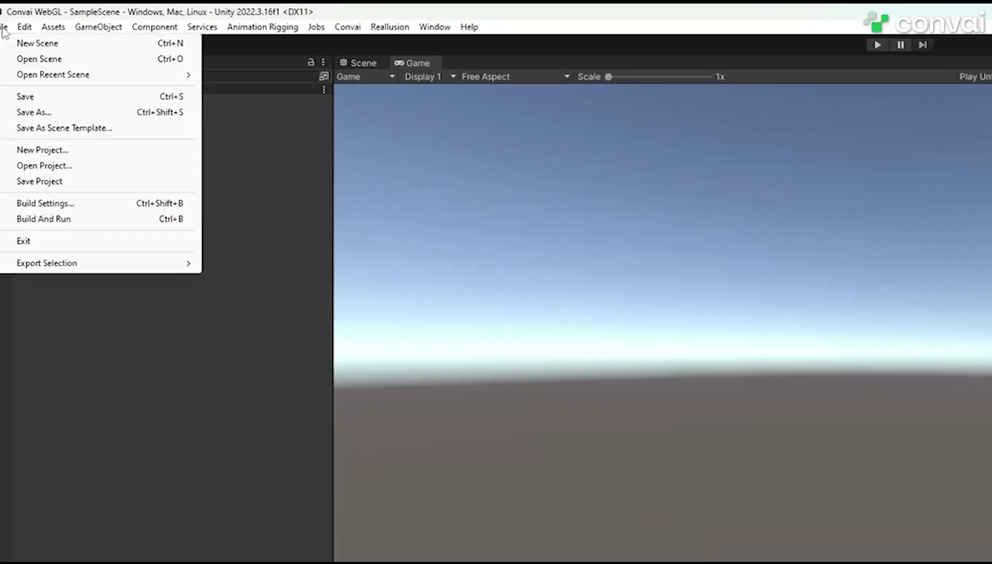
{"action": "left_click", "coordinate": [57, 204]}
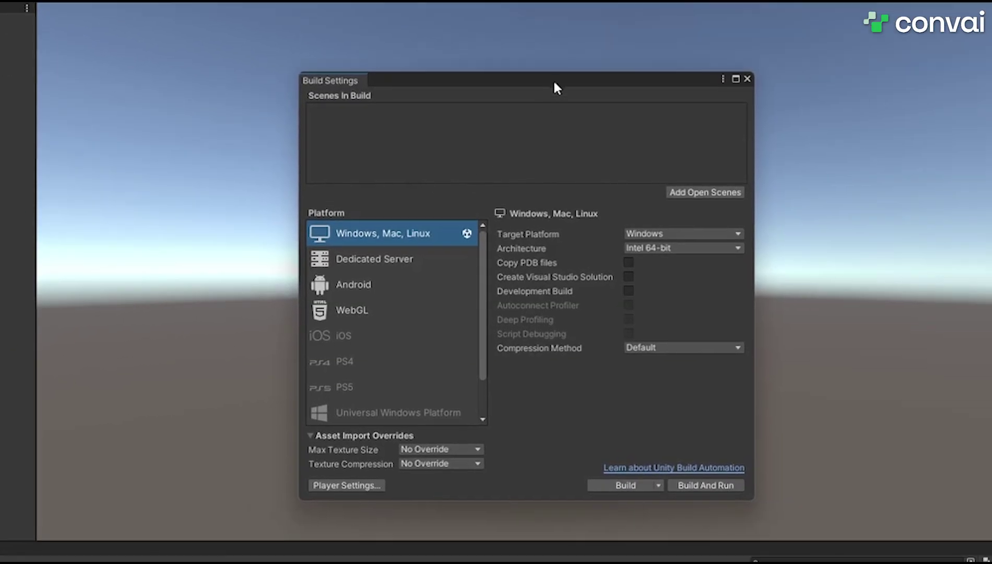
{"action": "left_click_drag", "start_coordinate": [554, 82], "coordinate": [487, 118]}
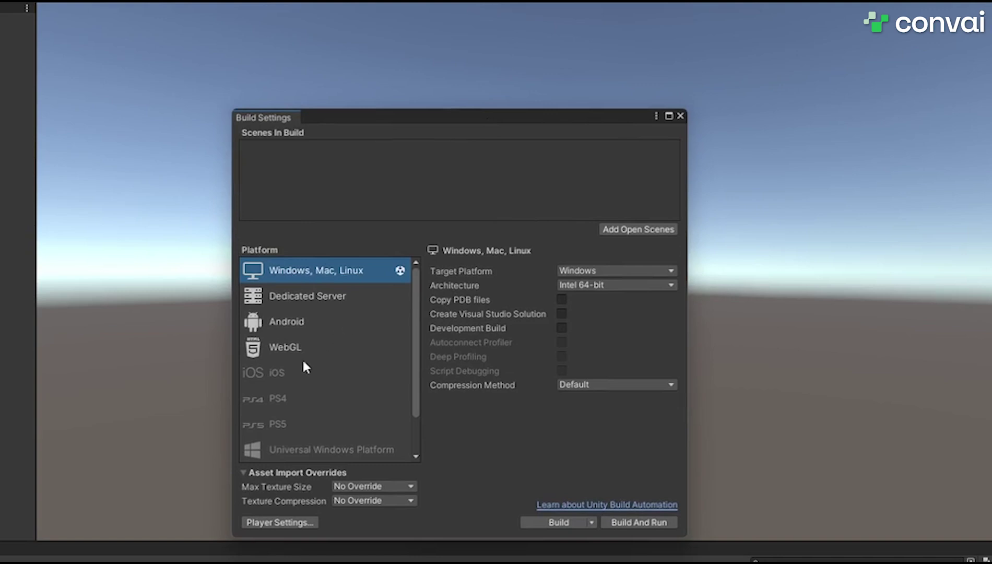
{"action": "left_click", "coordinate": [300, 342]}
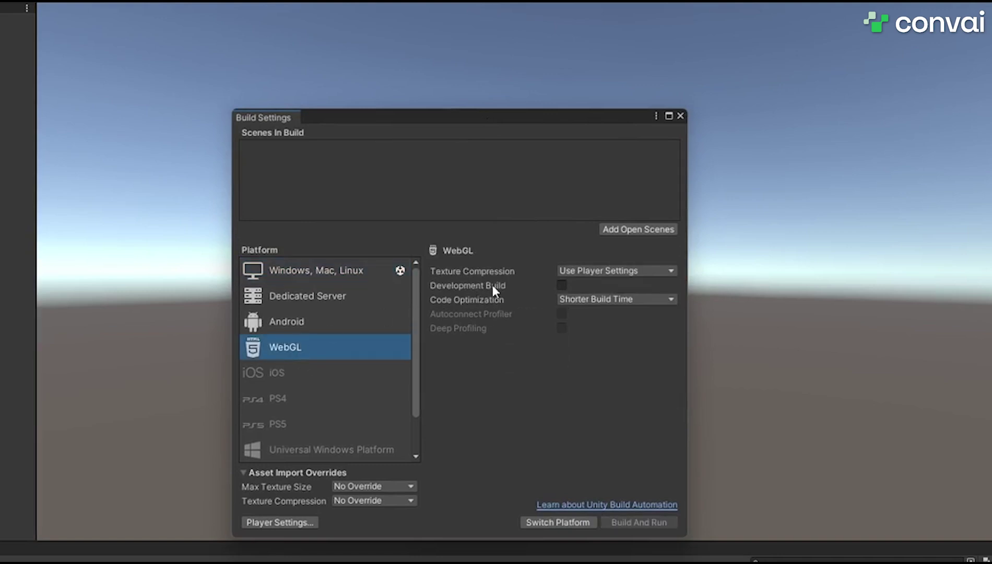
{"action": "left_click", "coordinate": [561, 285]}
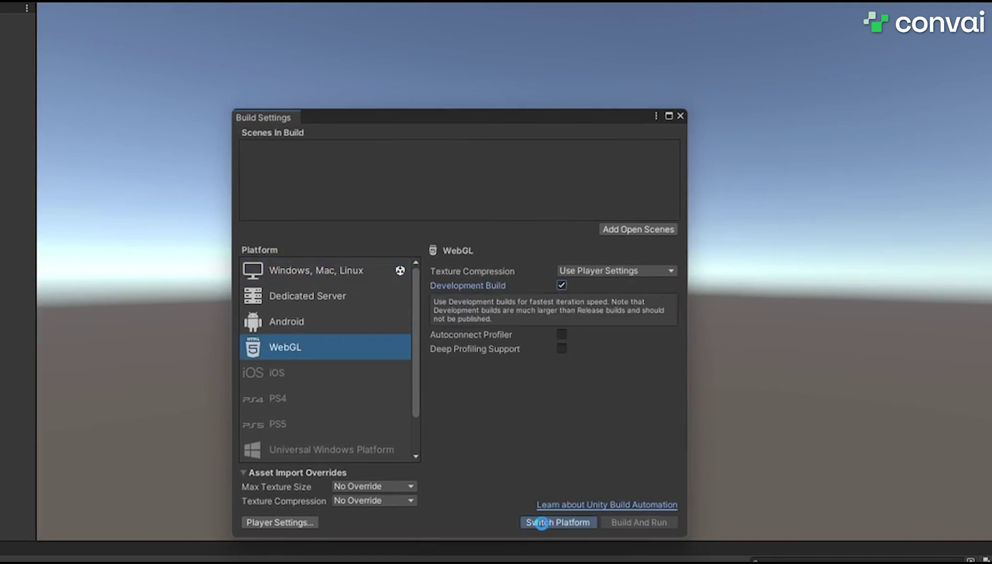
{"action": "left_click", "coordinate": [541, 523]}
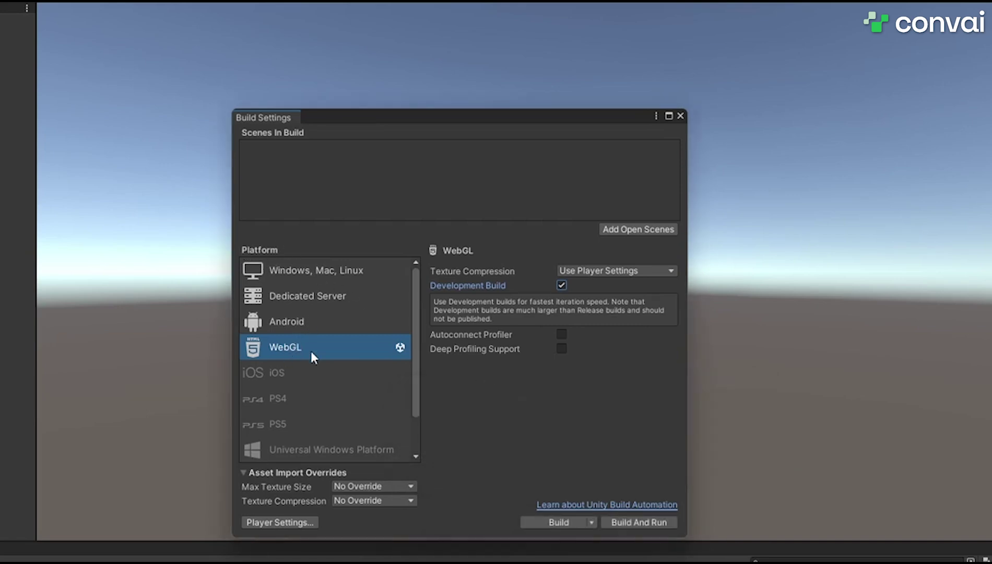
{"action": "left_click", "coordinate": [280, 522]}
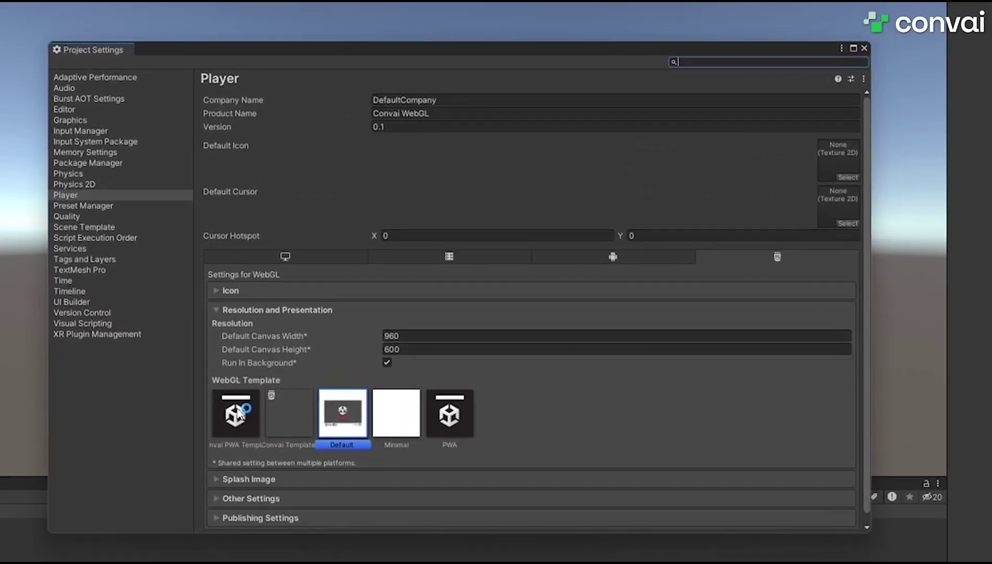
Choose a Convai WebGL template and set Active Input Handling to Input System Package (New), restarting
{"action": "left_click", "coordinate": [283, 373]}
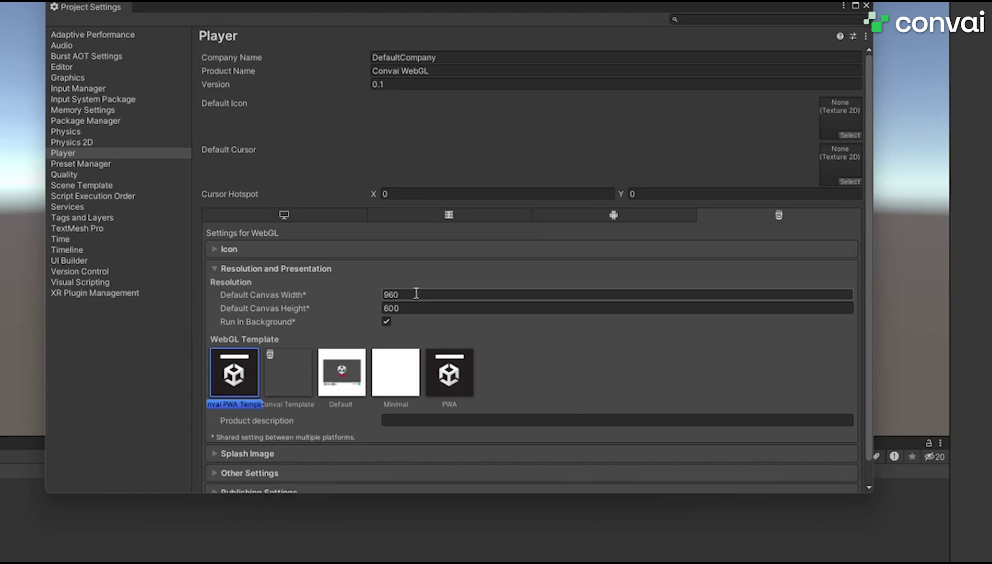
{"action": "scroll", "coordinate": [298, 320], "scroll_direction": "down", "scroll_amount": 1}
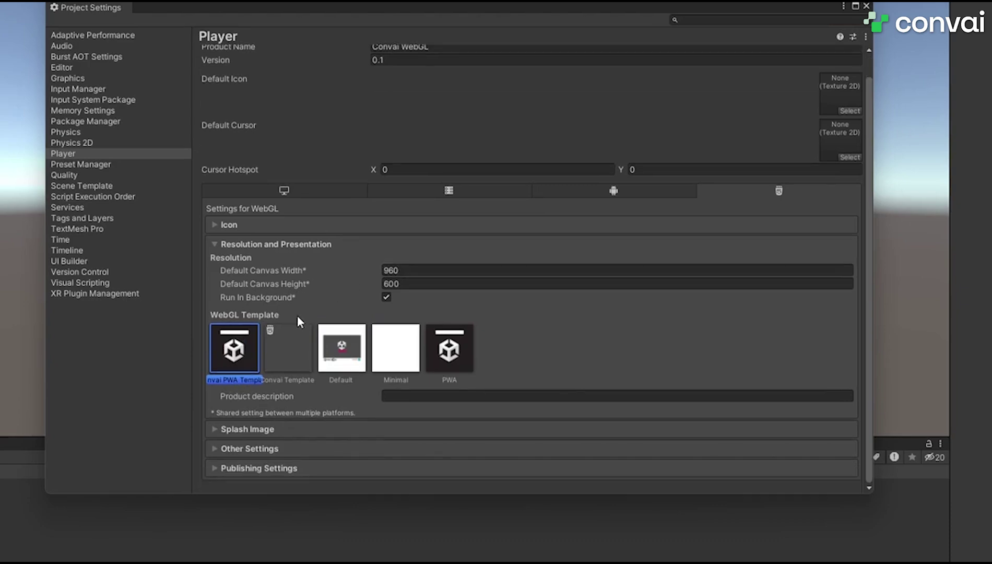
{"action": "left_click", "coordinate": [216, 449]}
{"action": "scroll", "coordinate": [281, 365], "scroll_direction": "down", "scroll_amount": 1}
{"action": "scroll", "coordinate": [313, 318], "scroll_direction": "down", "scroll_amount": 5}
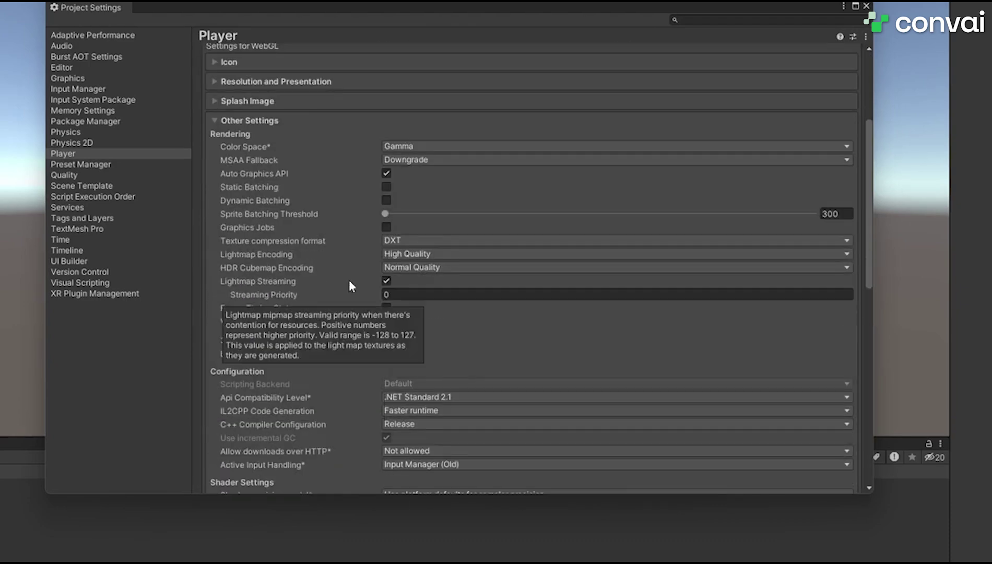
{"action": "scroll", "coordinate": [288, 277], "scroll_direction": "down", "scroll_amount": 3}
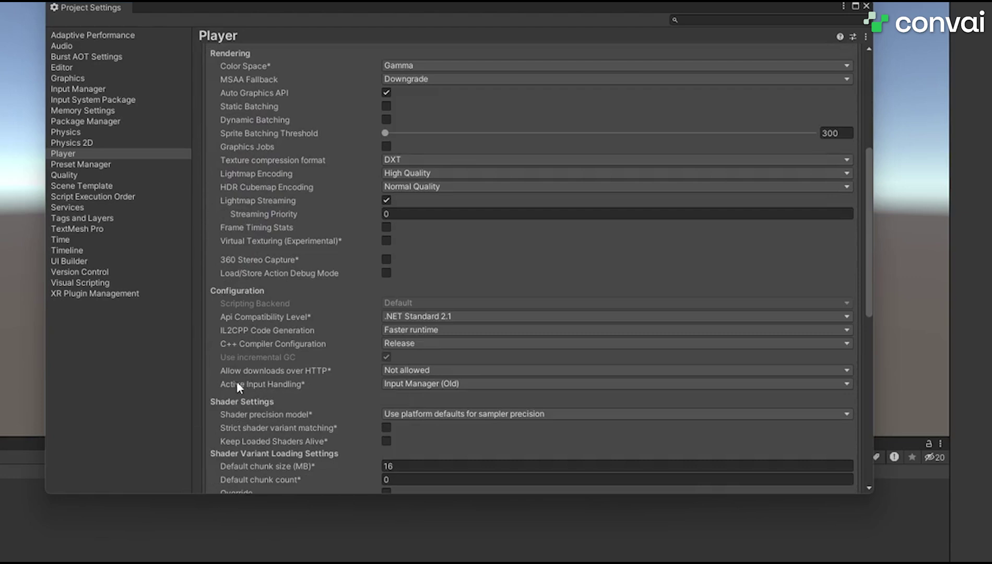
{"action": "left_click", "coordinate": [412, 384]}
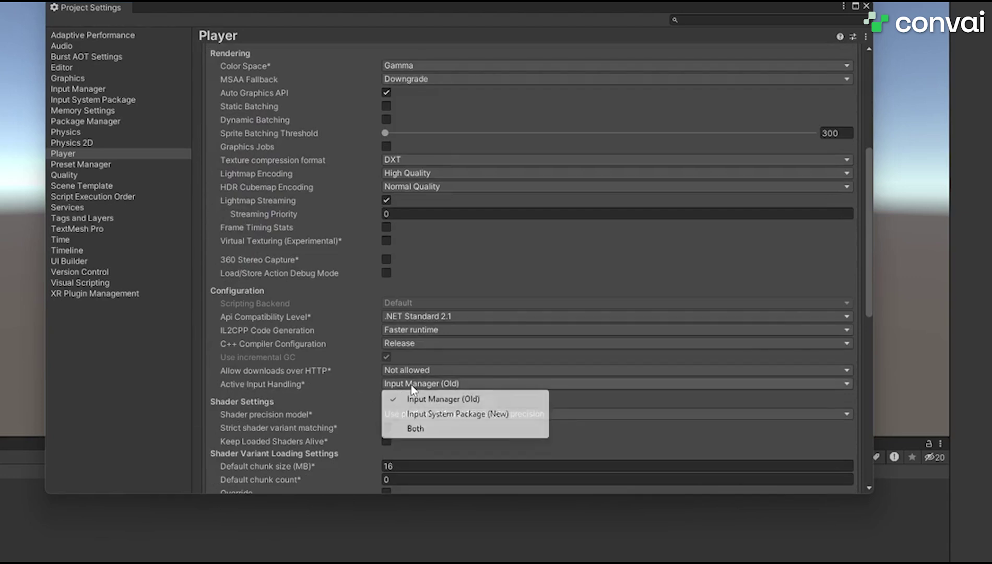
{"action": "left_click", "coordinate": [444, 413]}
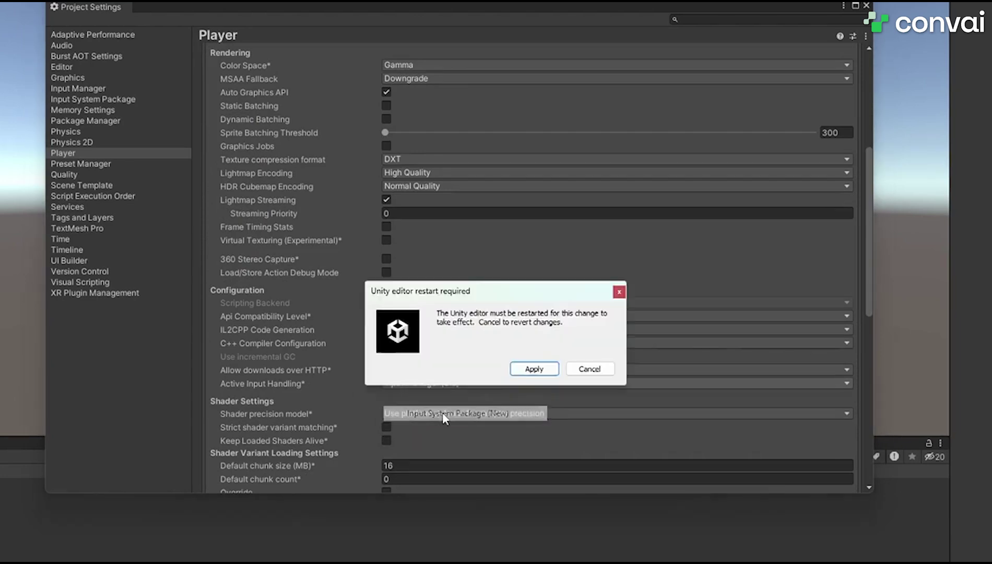
{"action": "left_click", "coordinate": [536, 367]}
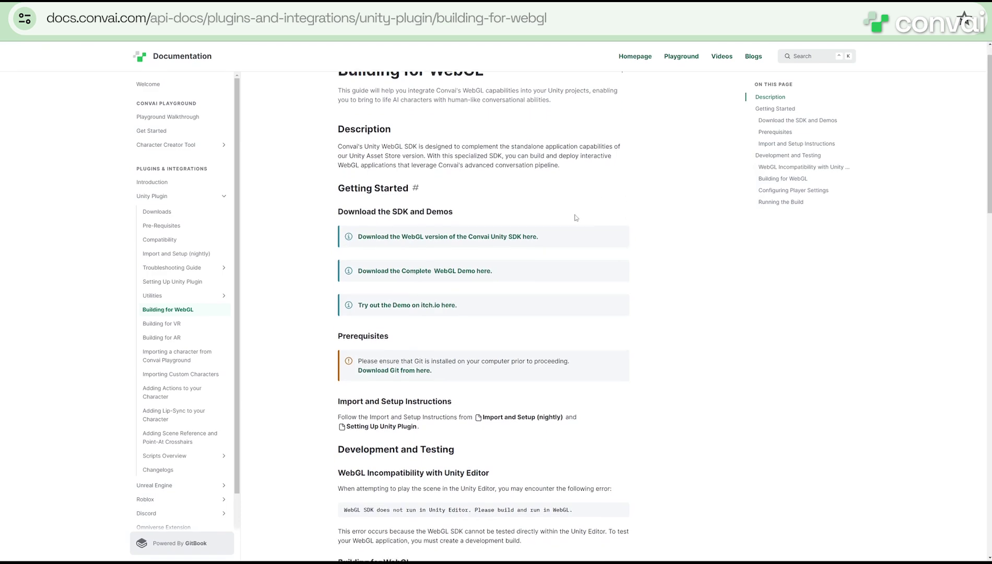
Scroll the docs to the Building for WebGL steps and close Build Settings
{"action": "scroll", "coordinate": [597, 217], "scroll_direction": "down", "scroll_amount": 7}
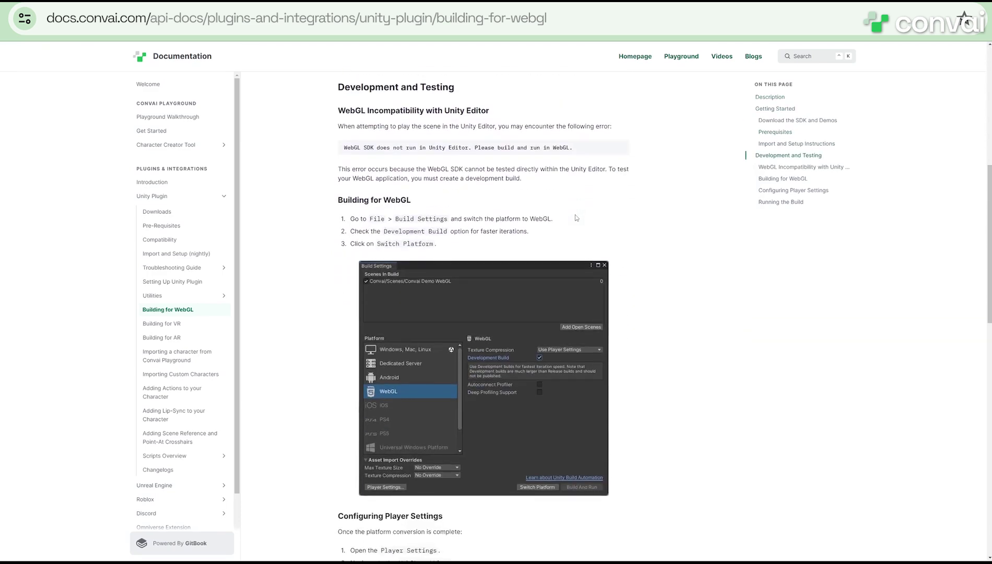
{"action": "scroll", "coordinate": [577, 218], "scroll_direction": "down", "scroll_amount": 3}
{"action": "scroll", "coordinate": [576, 218], "scroll_direction": "down", "scroll_amount": 2}
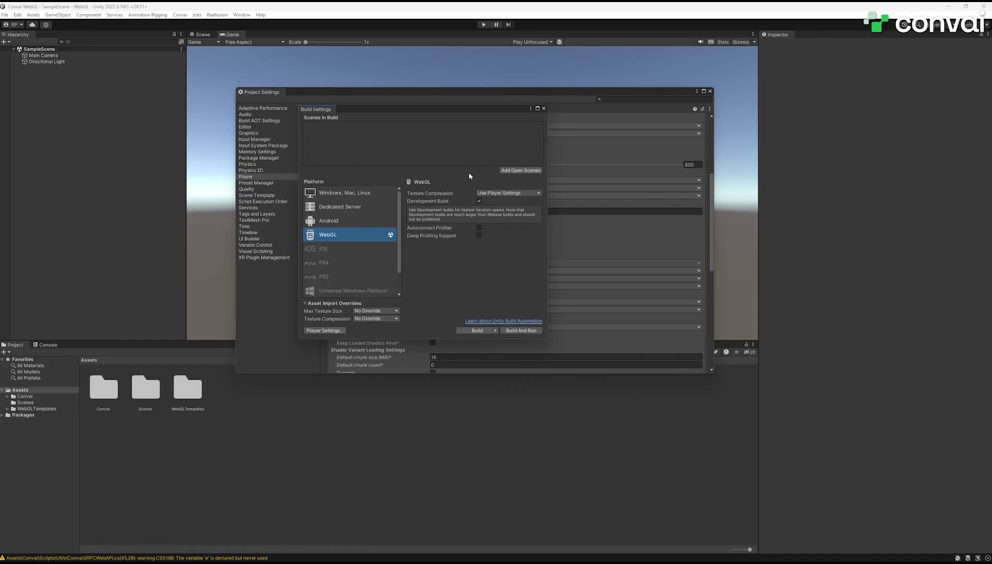
{"action": "left_click", "coordinate": [319, 330]}
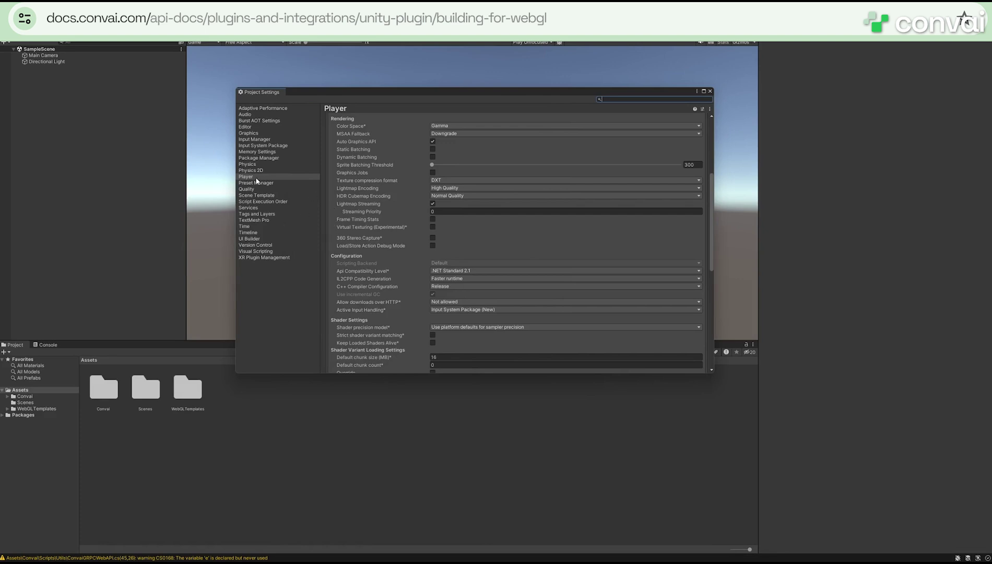
{"action": "scroll", "coordinate": [391, 206], "scroll_direction": "up", "scroll_amount": 3}
{"action": "scroll", "coordinate": [392, 206], "scroll_direction": "up", "scroll_amount": 2}
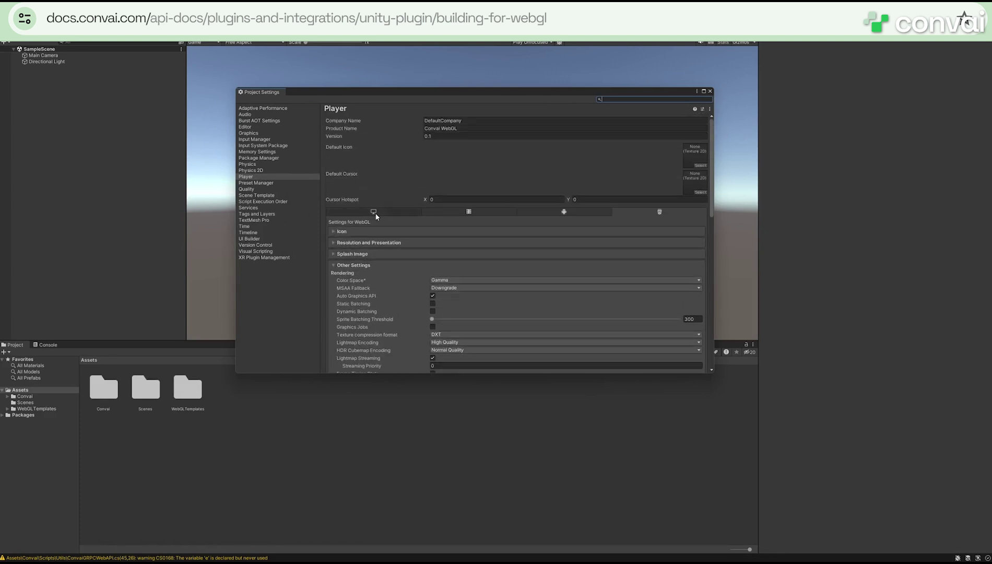
{"action": "left_click", "coordinate": [333, 243]}
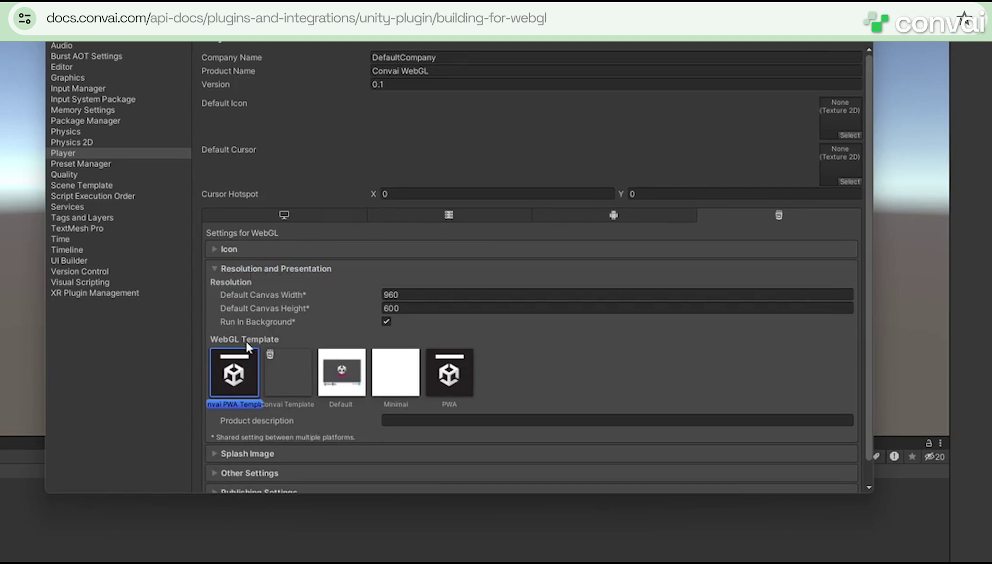
{"action": "left_click", "coordinate": [215, 268]}
{"action": "left_click", "coordinate": [213, 306]}
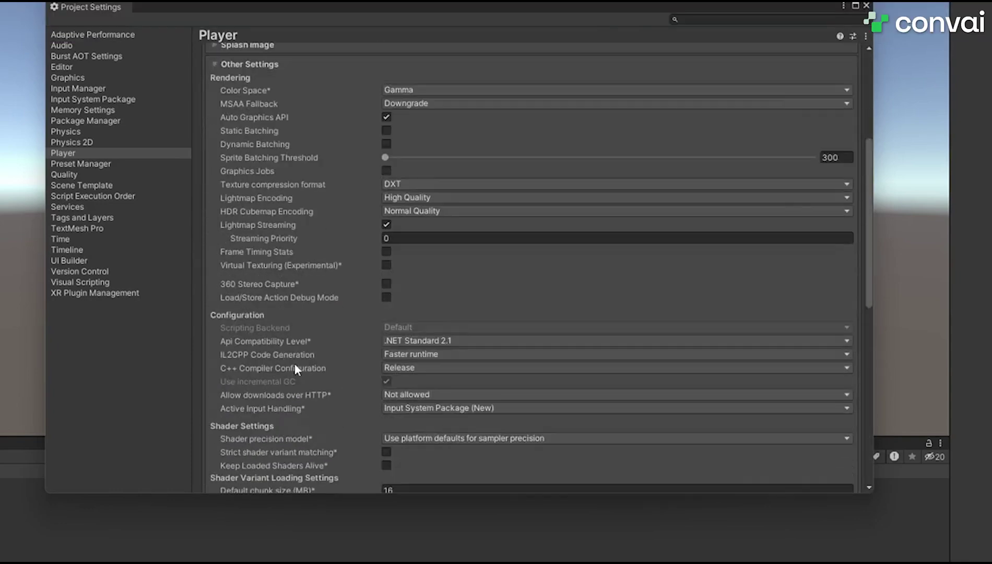
{"action": "scroll", "coordinate": [295, 367], "scroll_direction": "down", "scroll_amount": 5}
{"action": "left_click", "coordinate": [431, 287]}
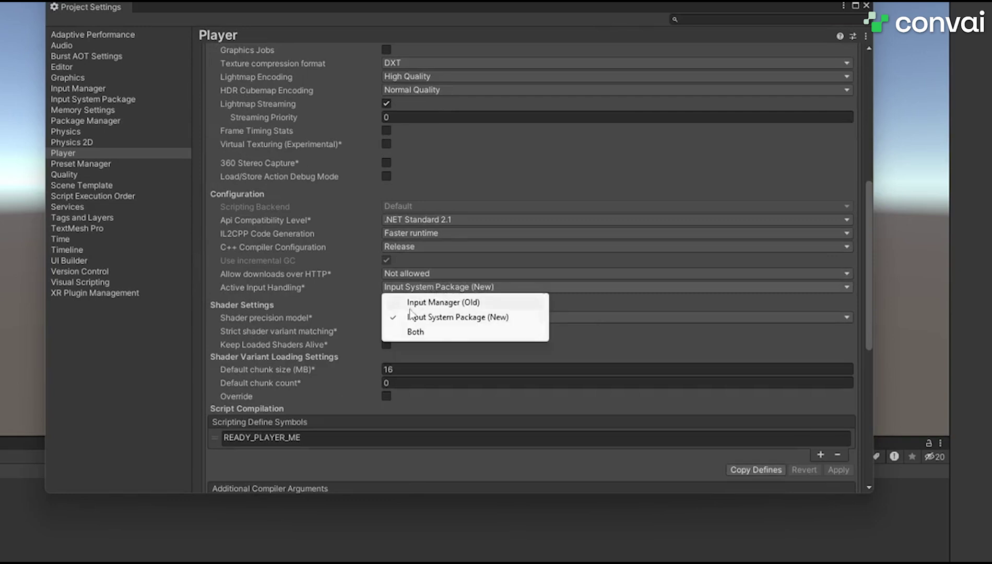
{"action": "left_click", "coordinate": [281, 279]}
Close the settings windows, open Assets/Convai/Scenes, and copy the API key from the dashboard
{"action": "left_click", "coordinate": [865, 6]}
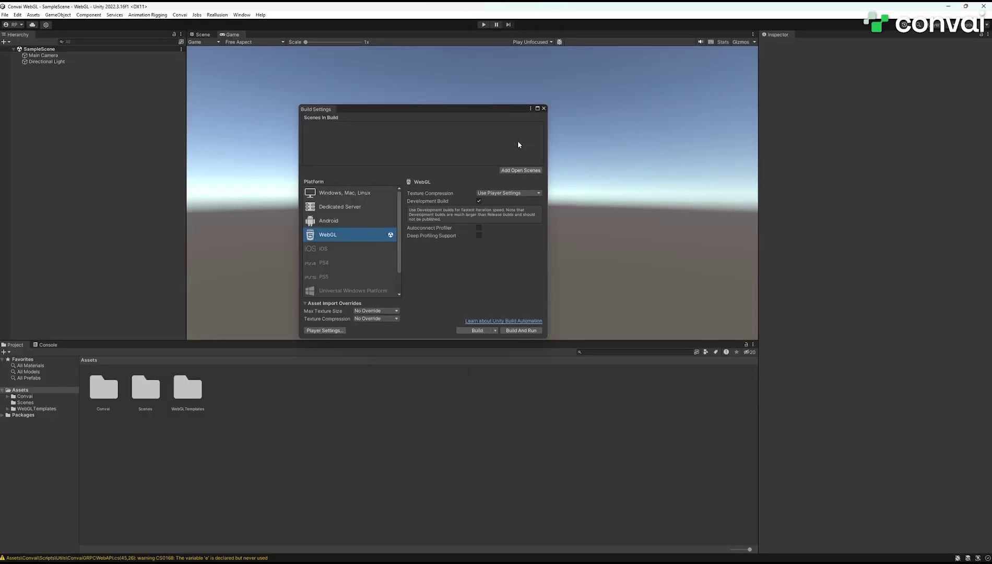
{"action": "left_click", "coordinate": [543, 109]}
{"action": "double_click", "coordinate": [102, 395]}
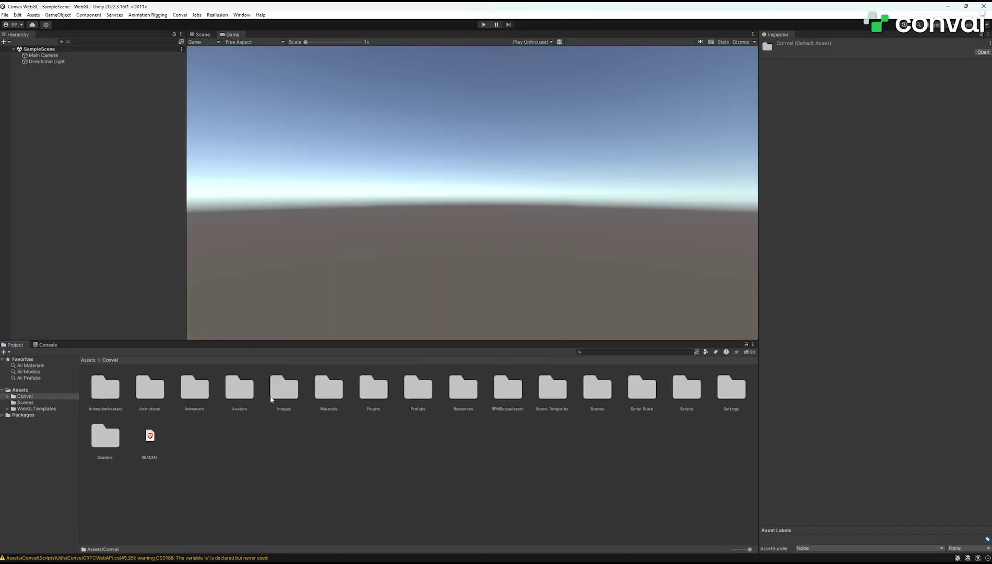
{"action": "double_click", "coordinate": [599, 393]}
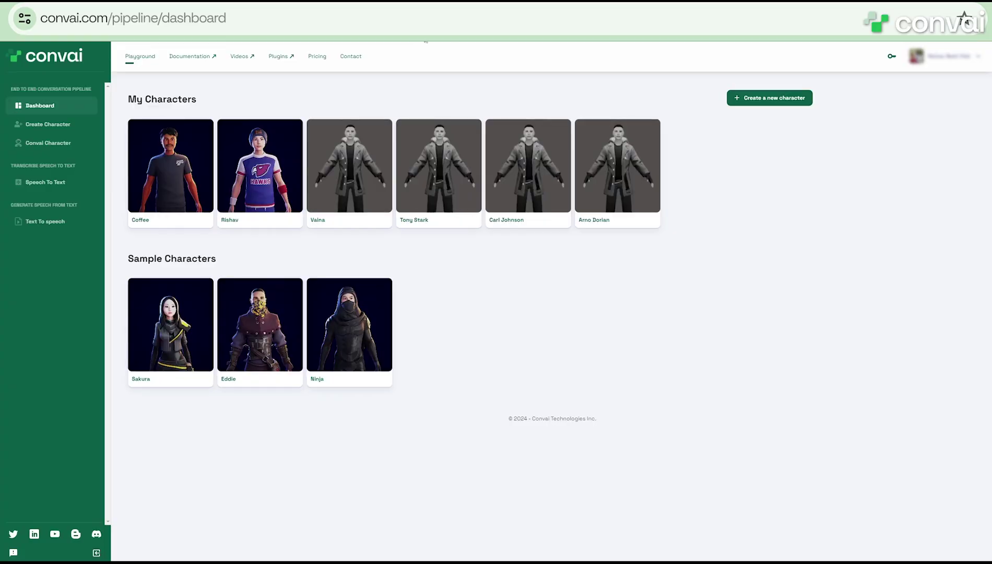
{"action": "left_click", "coordinate": [892, 56]}
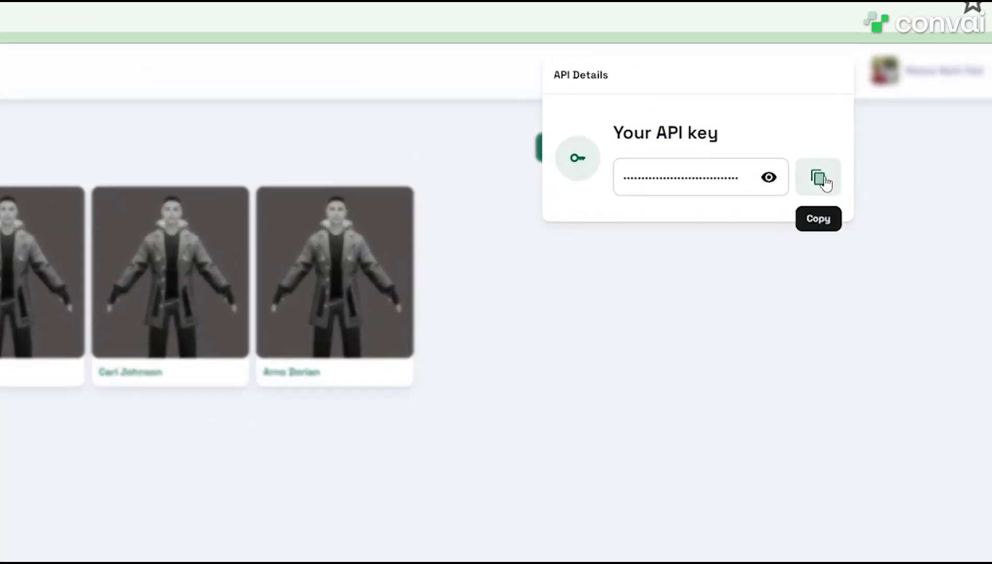
{"action": "left_click", "coordinate": [824, 181]}
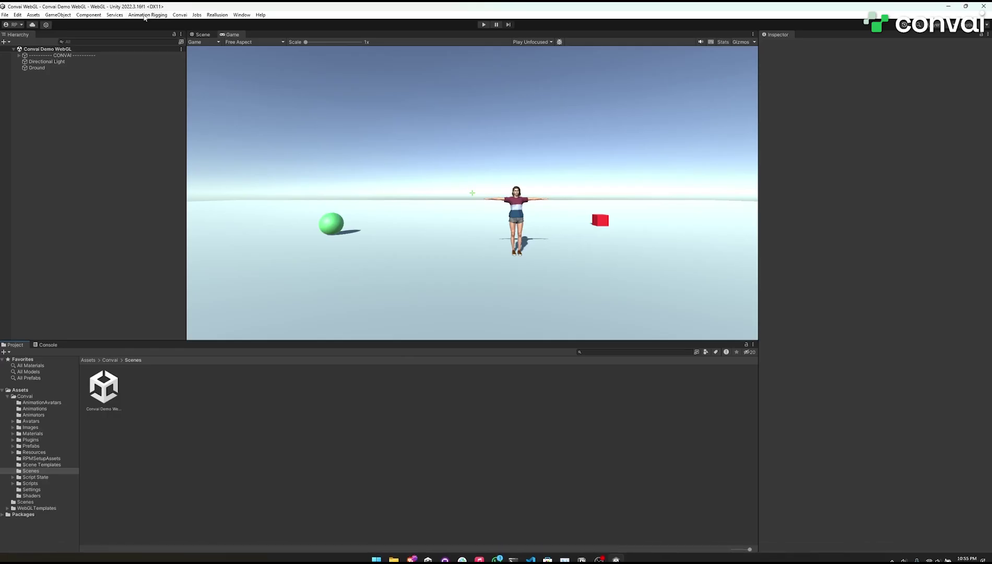
Paste the API key into Convai Setup, confirm it loaded, then open the Coffee character
{"action": "left_click", "coordinate": [179, 15]}
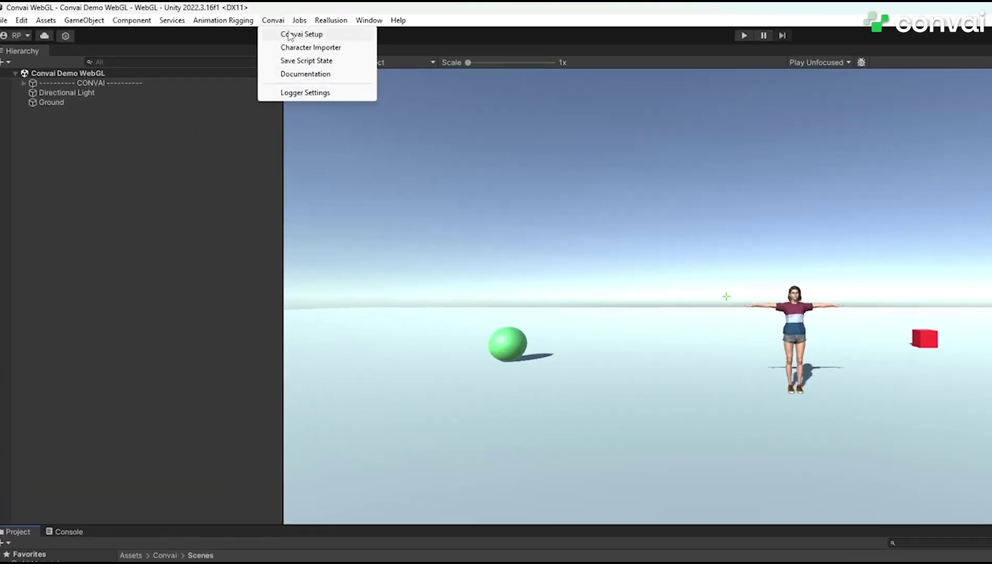
{"action": "left_click", "coordinate": [306, 35]}
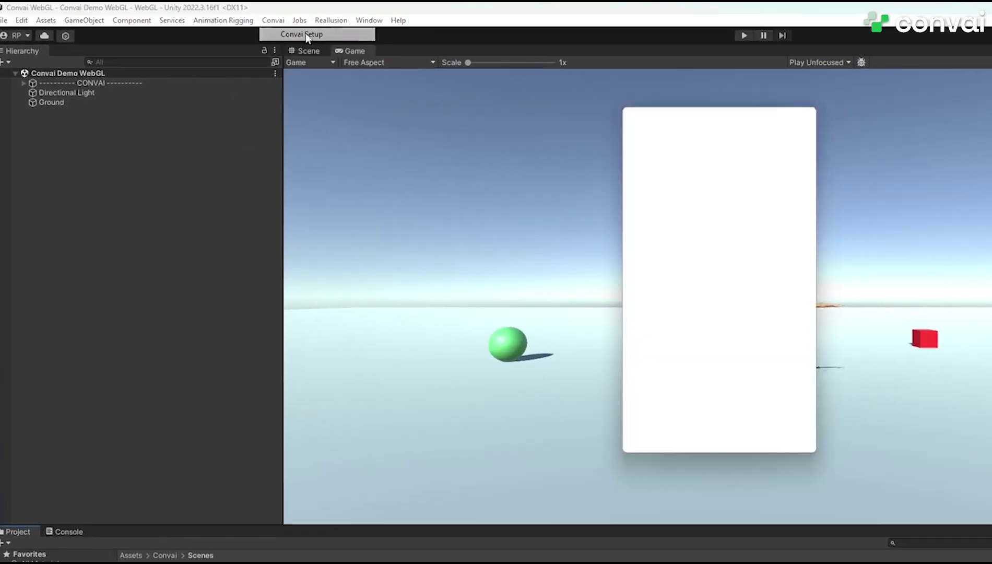
{"action": "left_click", "coordinate": [393, 178]}
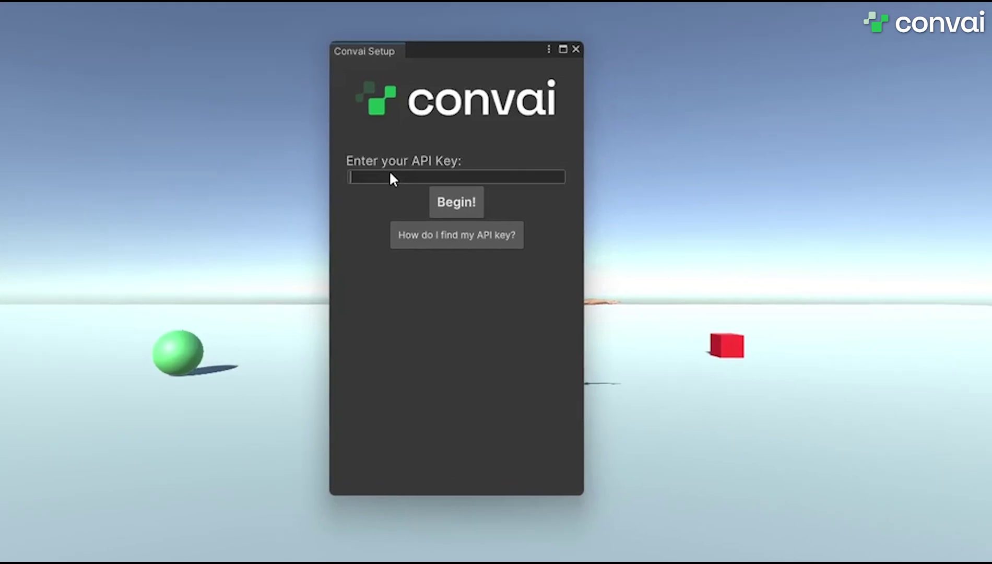
{"action": "key", "text": "ctrl+v"}
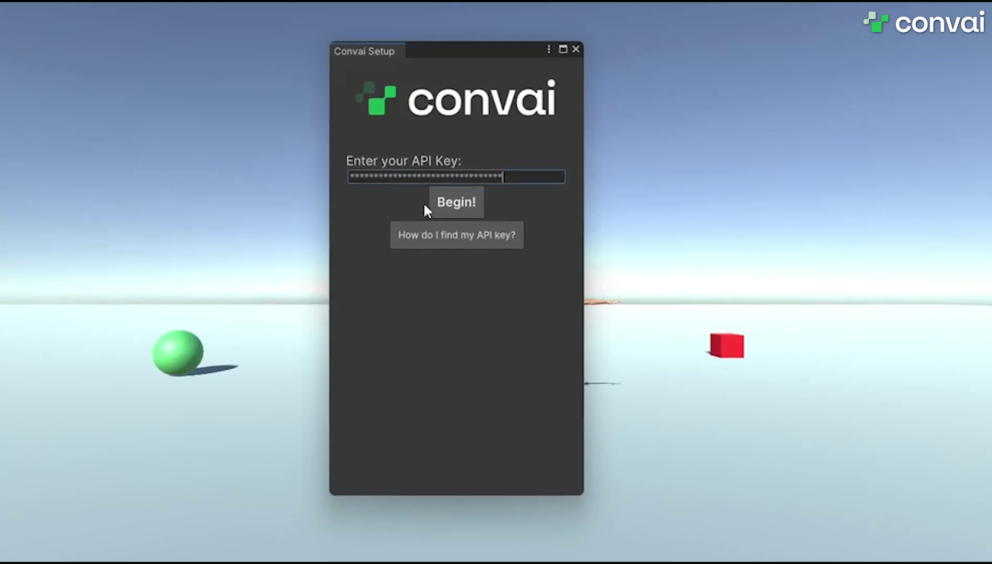
{"action": "left_click", "coordinate": [452, 207]}
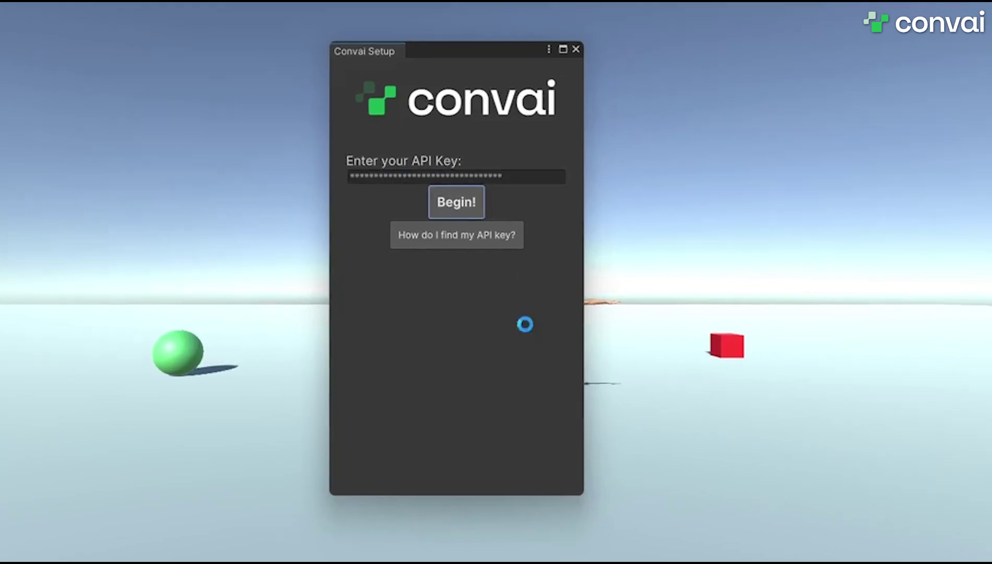
{"action": "left_click_drag", "start_coordinate": [501, 415], "coordinate": [472, 321]}
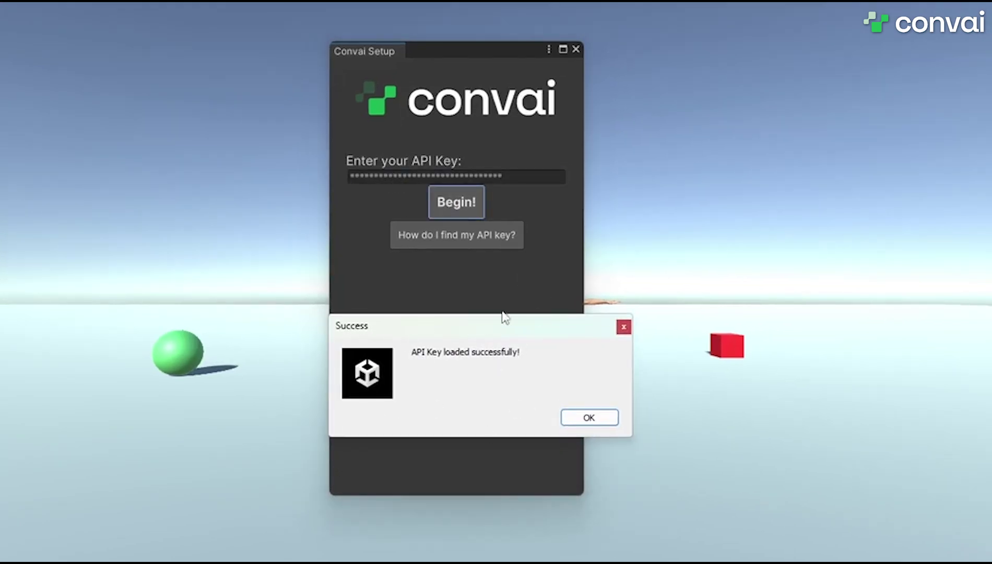
{"action": "left_click", "coordinate": [591, 421]}
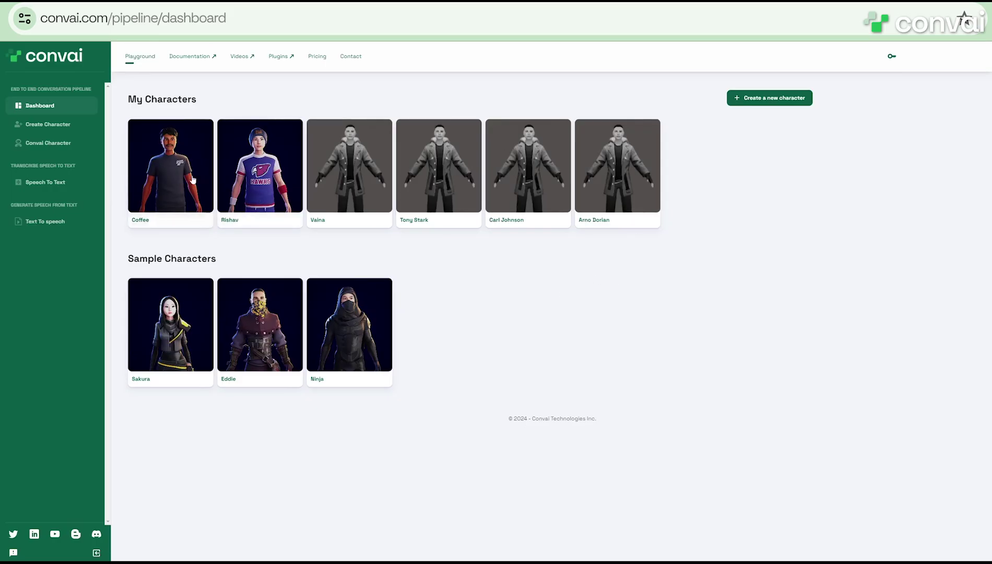
{"action": "left_click", "coordinate": [200, 168]}
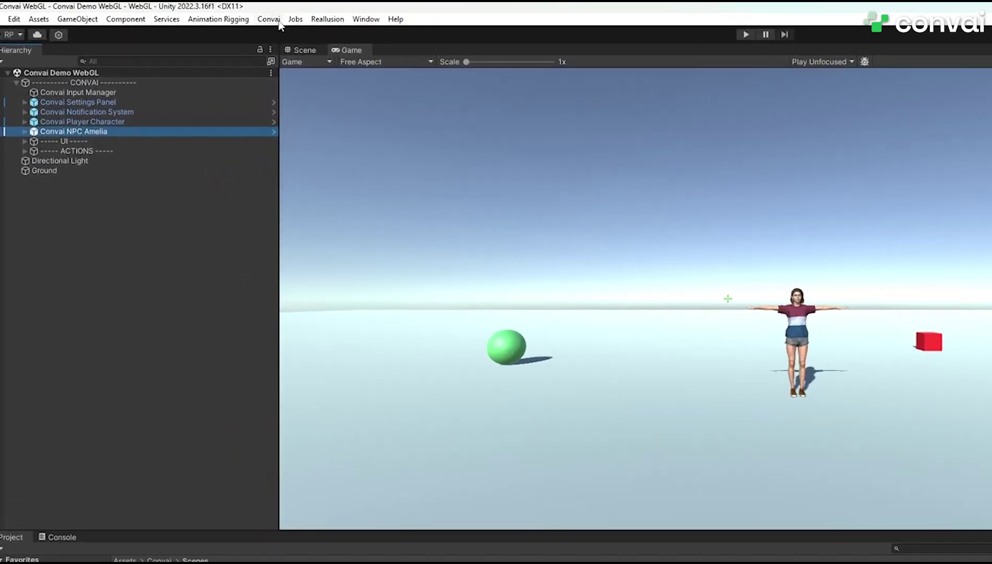
Import the Coffee character into the scene from its pasted character ID with the Convai Character Importer
{"action": "left_click", "coordinate": [270, 19]}
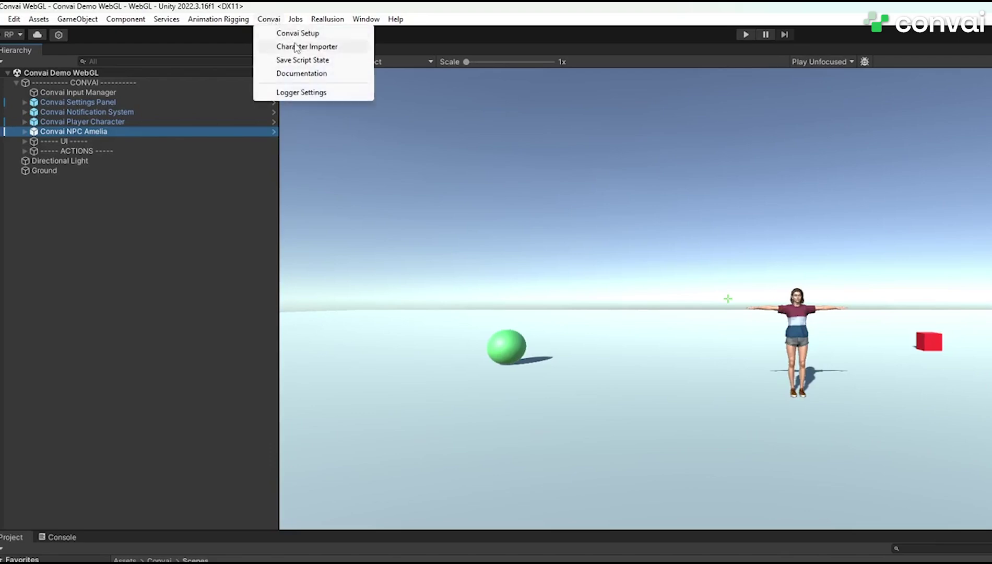
{"action": "left_click", "coordinate": [296, 47]}
{"action": "left_click", "coordinate": [469, 208]}
{"action": "key", "text": "ctrl+v"}
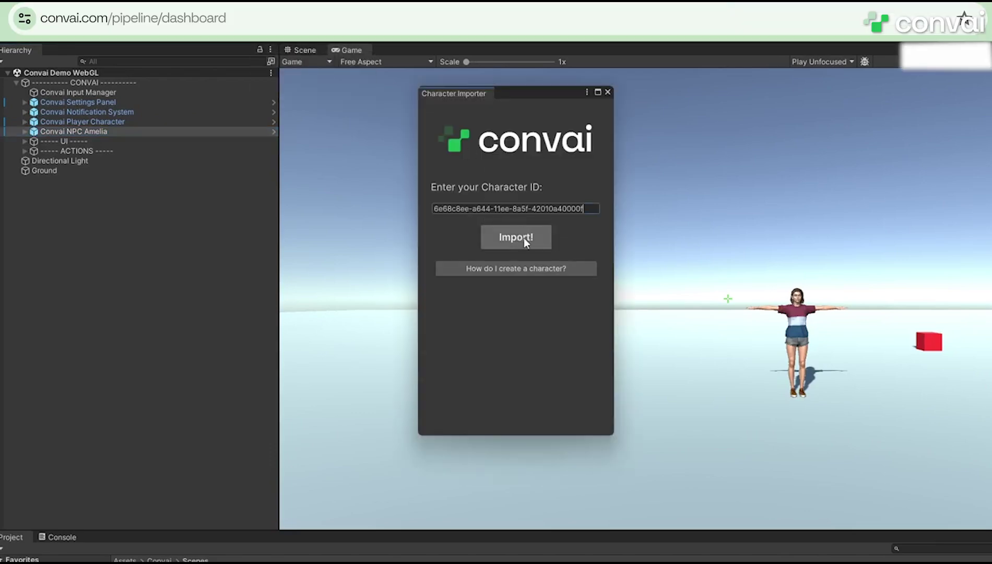
{"action": "left_click", "coordinate": [524, 238]}
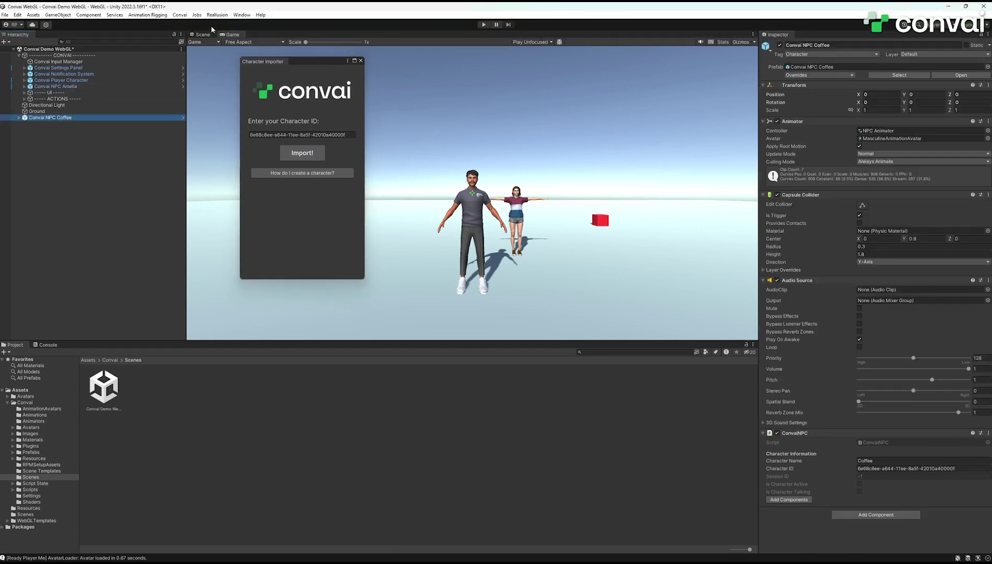
Close the importer, then select and delete Convai NPC Coffee so only Amelia remains
{"action": "left_click", "coordinate": [214, 34]}
{"action": "left_click", "coordinate": [361, 60]}
{"action": "left_click", "coordinate": [153, 123]}
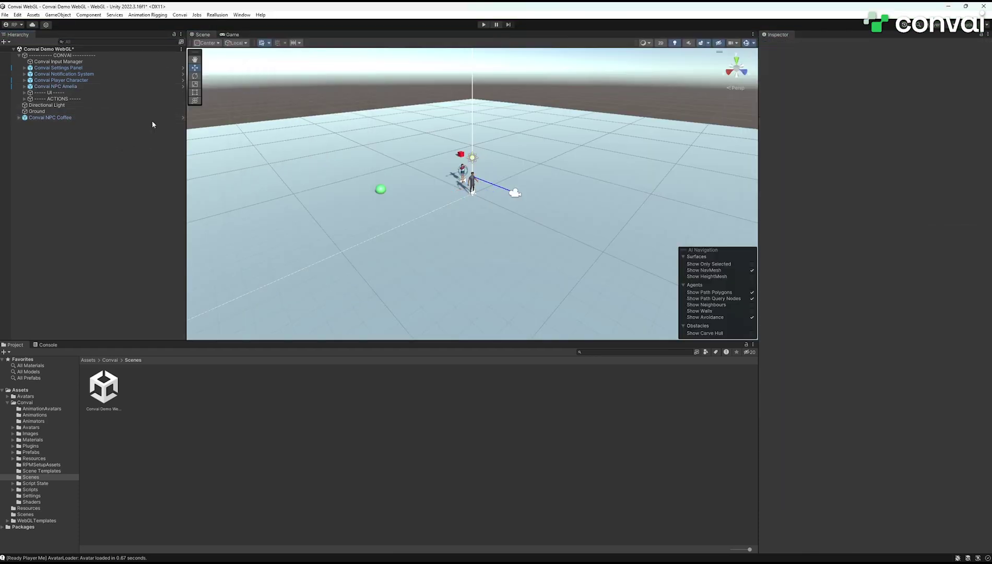
{"action": "double_click", "coordinate": [69, 118]}
{"action": "mouse_move", "coordinate": [447, 144]}
{"action": "left_mouse_down", "text": "alt"}
{"action": "mouse_move", "coordinate": [499, 211]}
{"action": "mouse_move", "coordinate": [236, 140]}
{"action": "left_mouse_up", "text": "alt"}
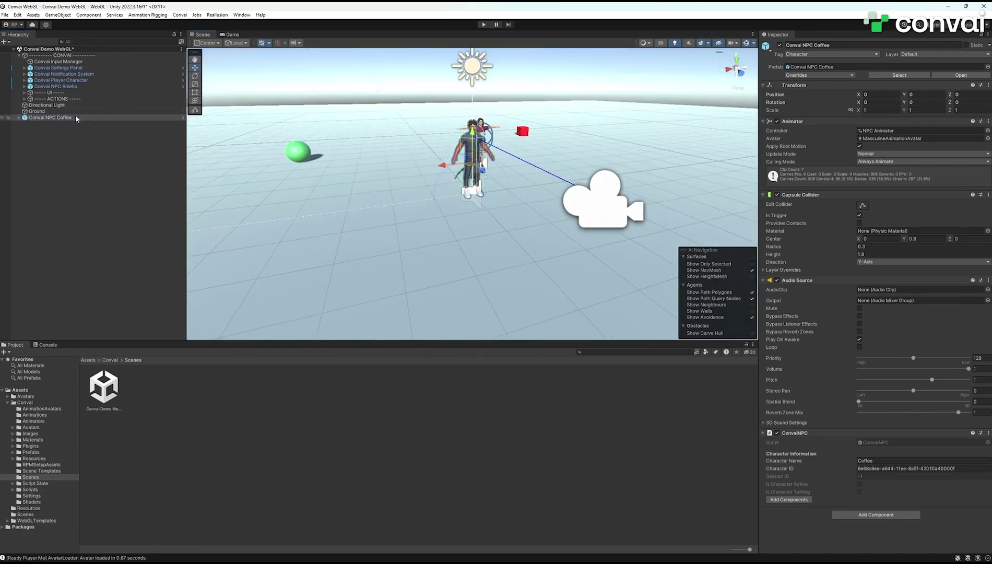
{"action": "key", "text": "Delete"}
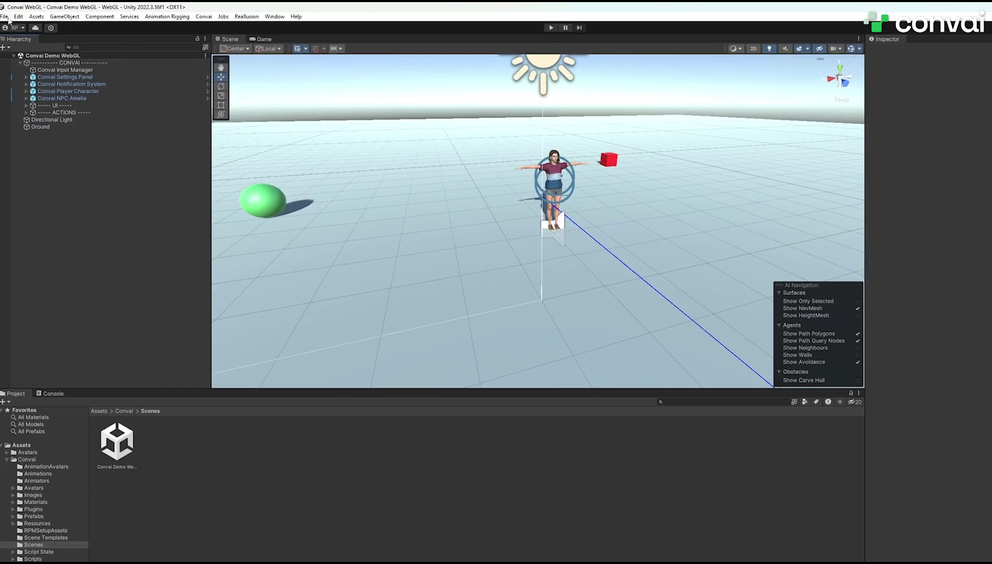
{"action": "left_click", "coordinate": [9, 19]}
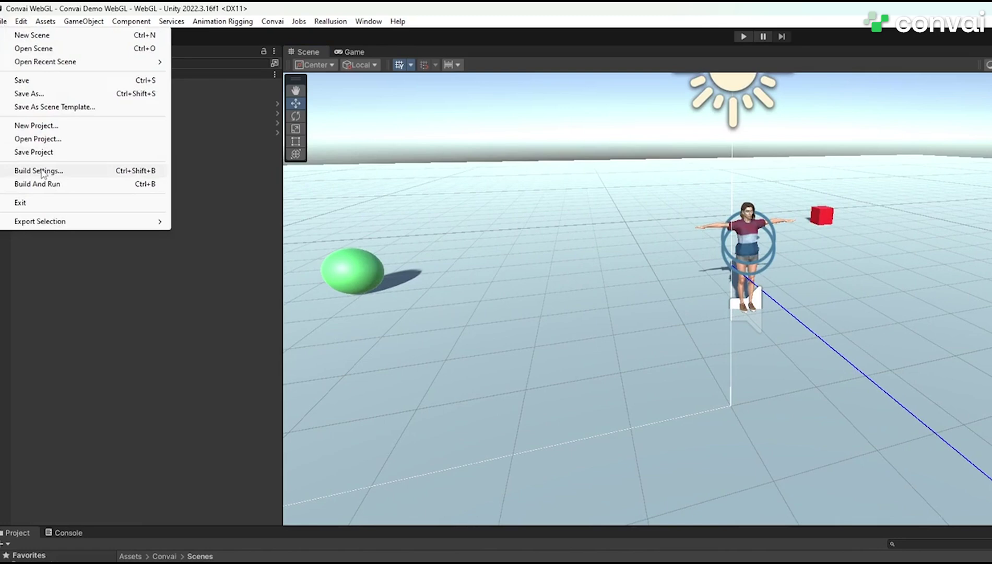
Add the open Convai Demo WebGL scene to the Build Settings scene list
{"action": "left_click", "coordinate": [39, 171]}
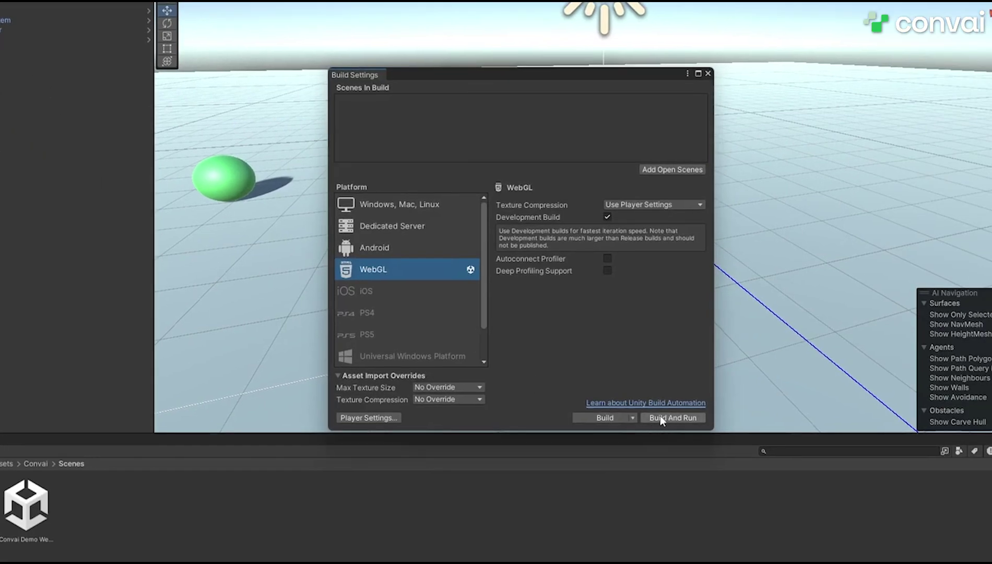
{"action": "left_click_drag", "start_coordinate": [601, 76], "coordinate": [770, 211]}
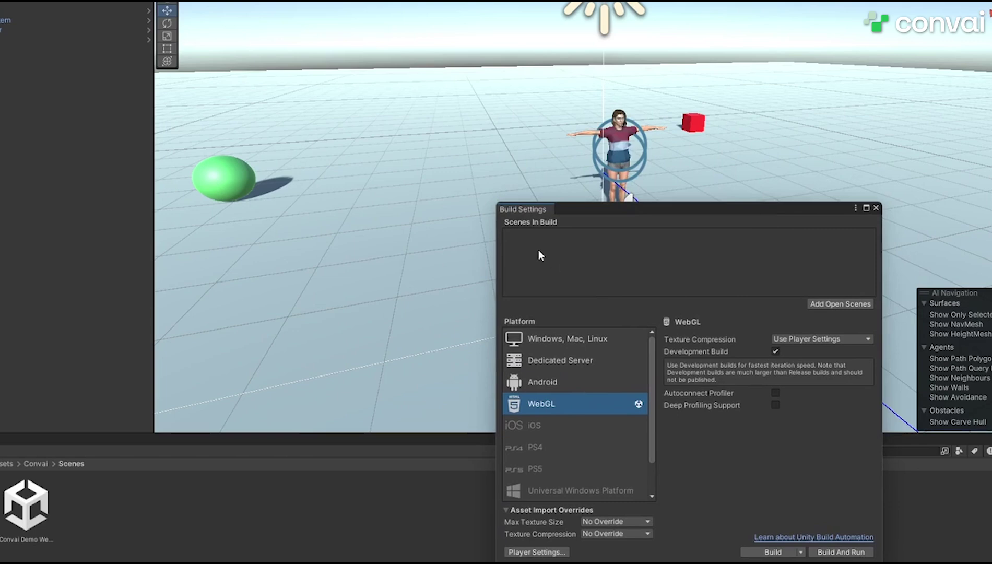
{"action": "left_click", "coordinate": [837, 305]}
{"action": "left_click", "coordinate": [583, 235]}
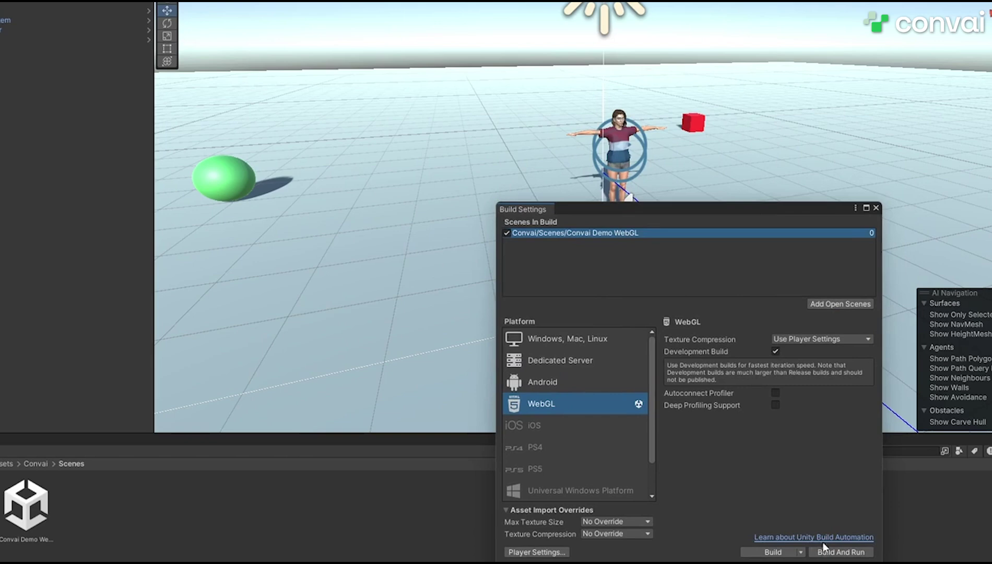
Start Build And Run and create a new Builds folder for the output
{"action": "left_click", "coordinate": [842, 553]}
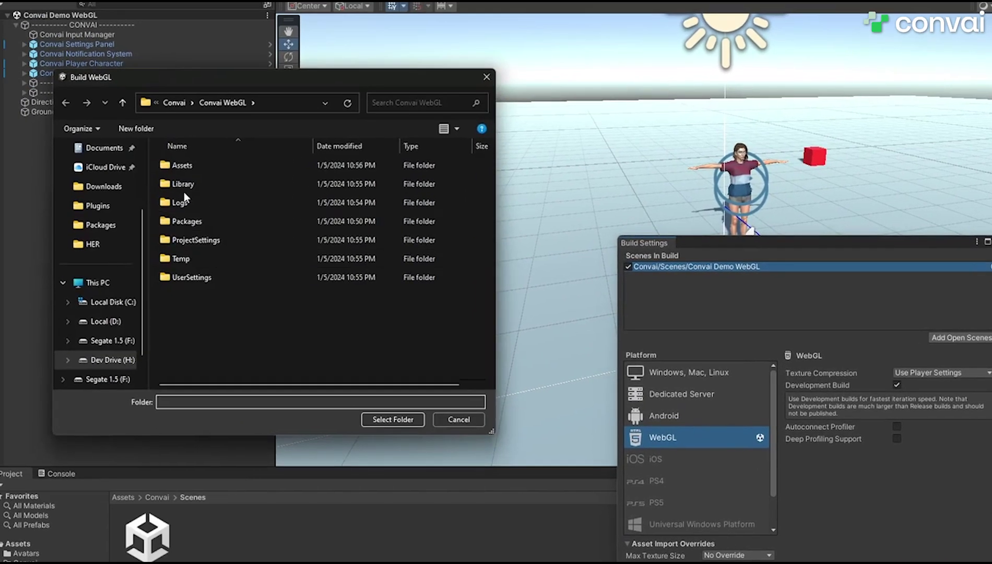
{"action": "left_click", "coordinate": [242, 400]}
{"action": "left_click", "coordinate": [135, 129]}
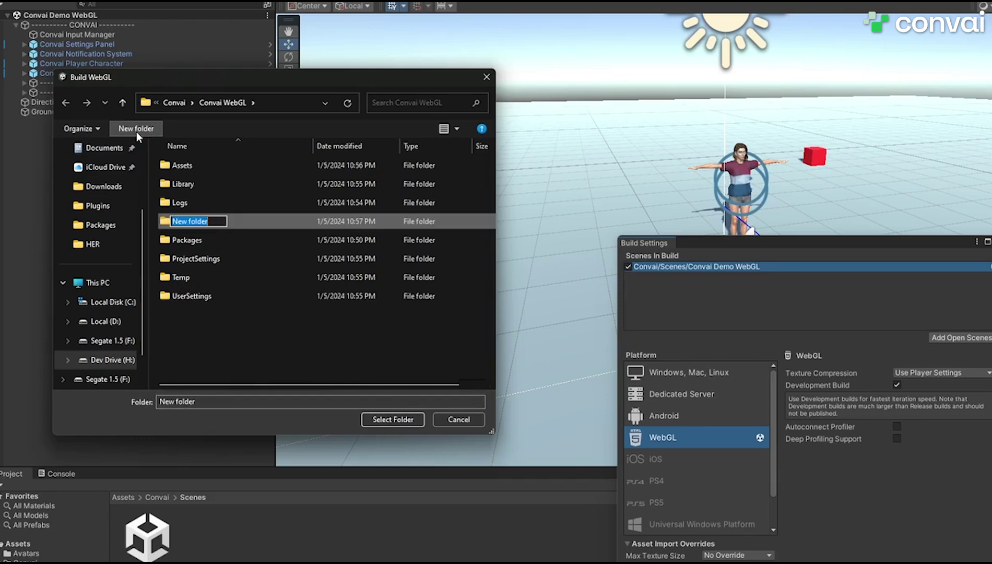
{"action": "type", "text": "Nuild"}
{"action": "key", "text": "Return"}
{"action": "type", "text": "Builds"}
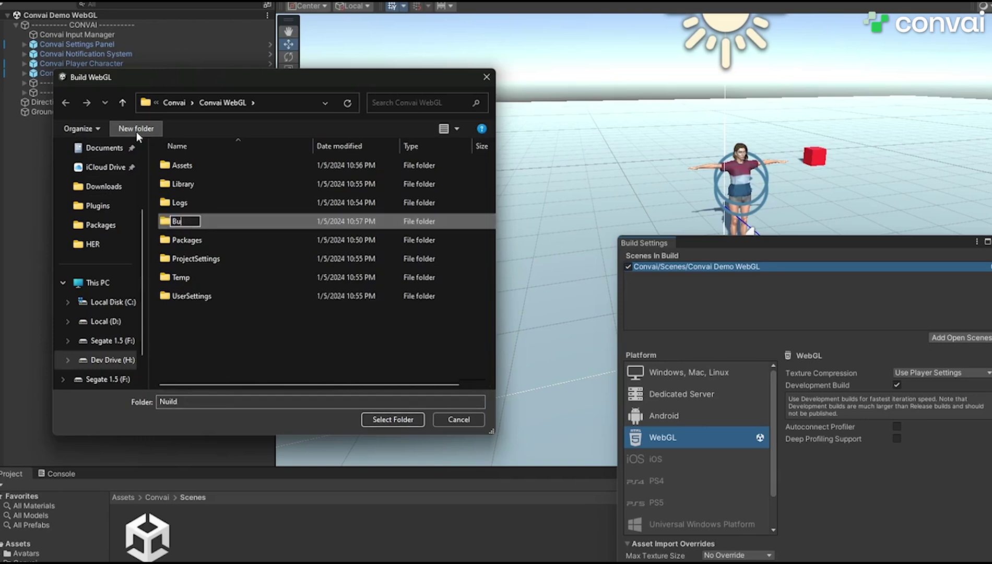
{"action": "key", "text": "Return"}
Create a WebGL folder inside Builds and choose it as the build destination
{"action": "double_click", "coordinate": [205, 184]}
{"action": "left_click", "coordinate": [136, 128]}
{"action": "type", "text": "WebGL"}
{"action": "key", "text": "Return"}
{"action": "left_click", "coordinate": [392, 419]}
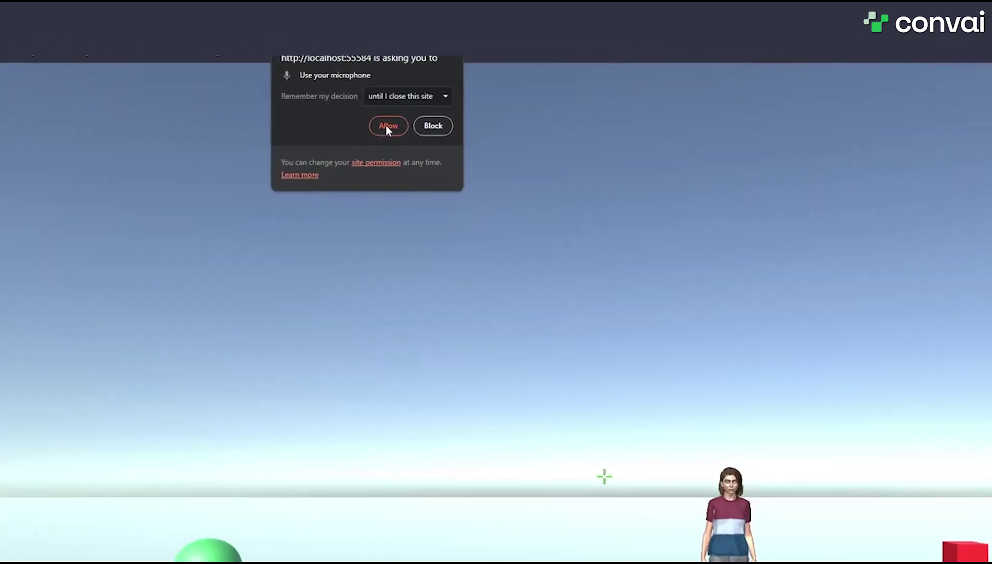
Allow microphone access, ask Amelia a spoken question, then type asking what she does for a living
{"action": "left_click", "coordinate": [386, 126]}
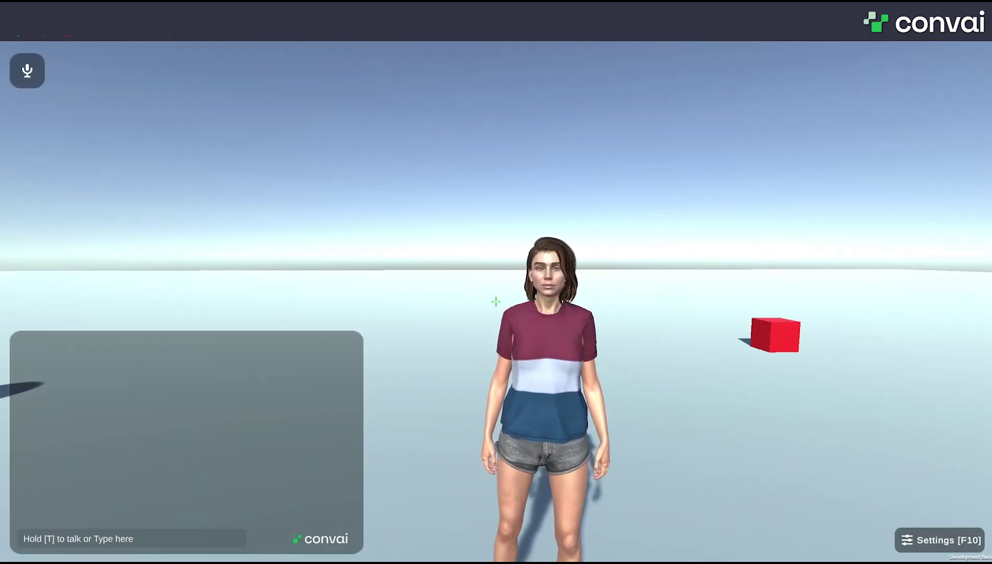
{"action": "key", "text": "t"}
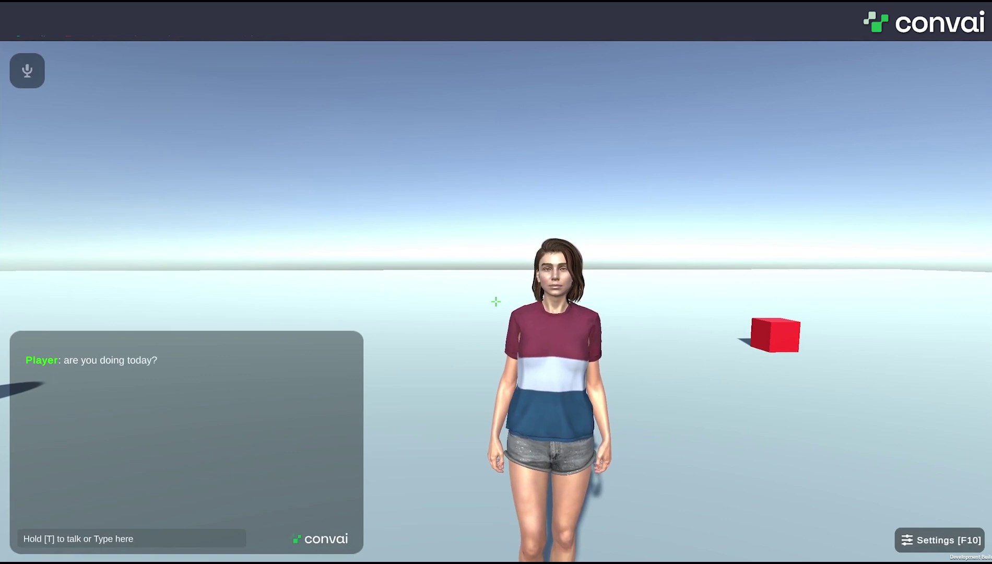
{"action": "key", "text": "s"}
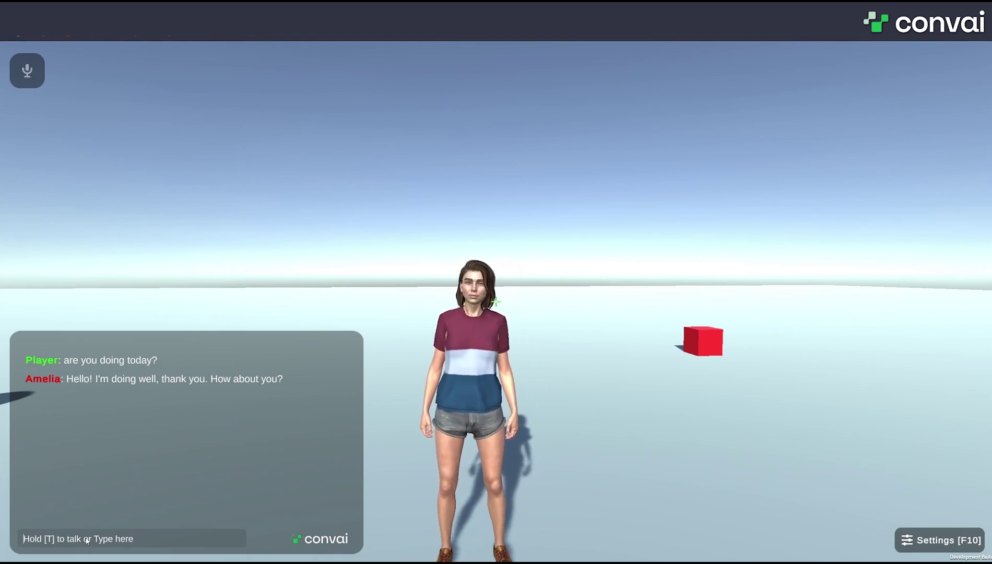
{"action": "type", "text": "What do you do for a liv"}
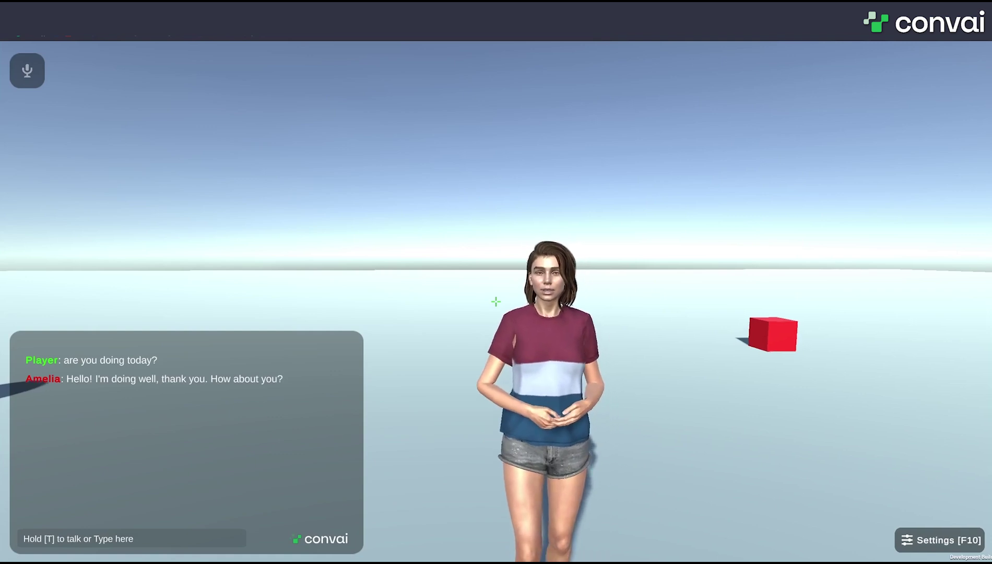
{"action": "type", "text": "s"}
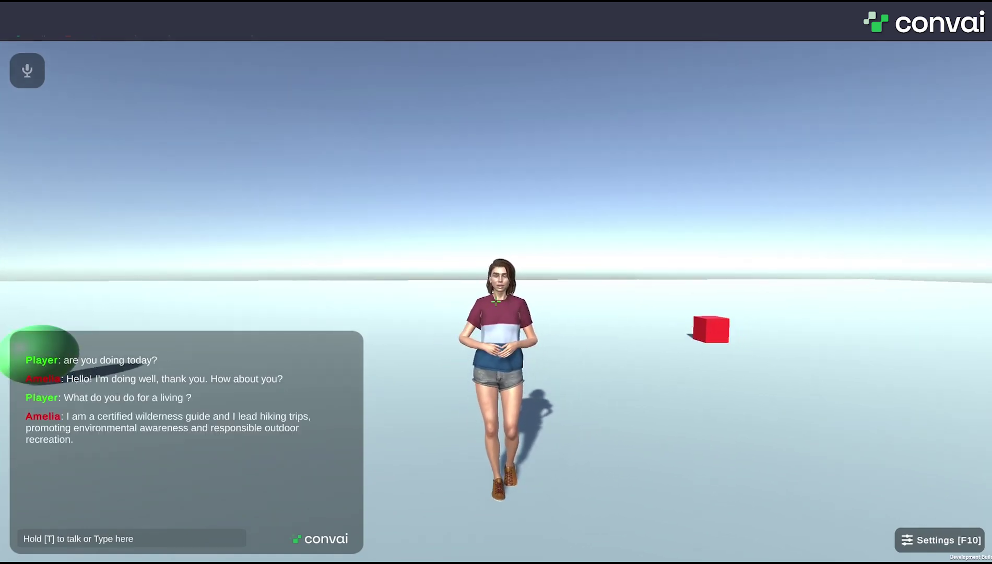
{"action": "key", "text": "s"}
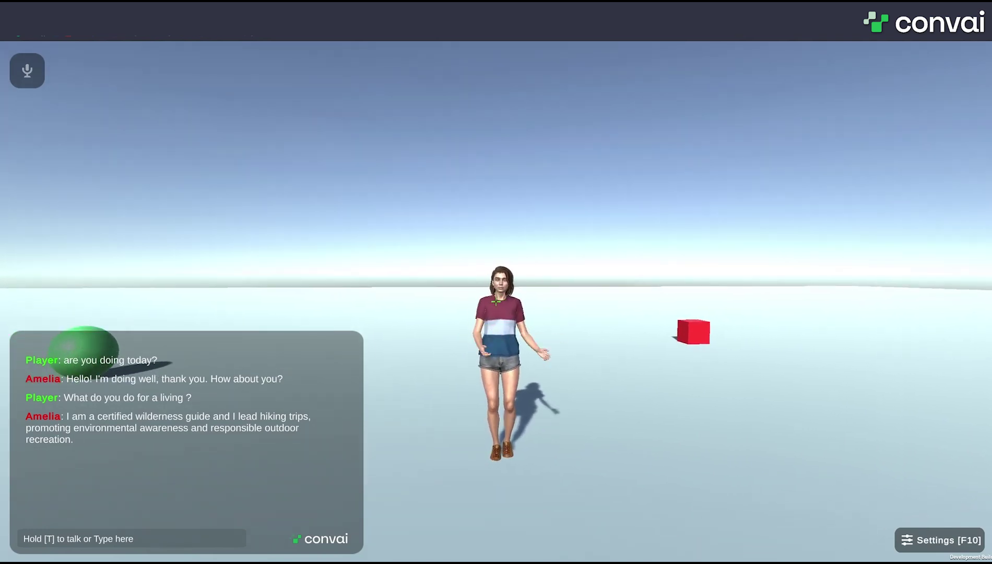
Set display name to Convai and chat appearance to QuestionAnswer, save, then walk up to Amelia
{"action": "key", "text": "F10"}
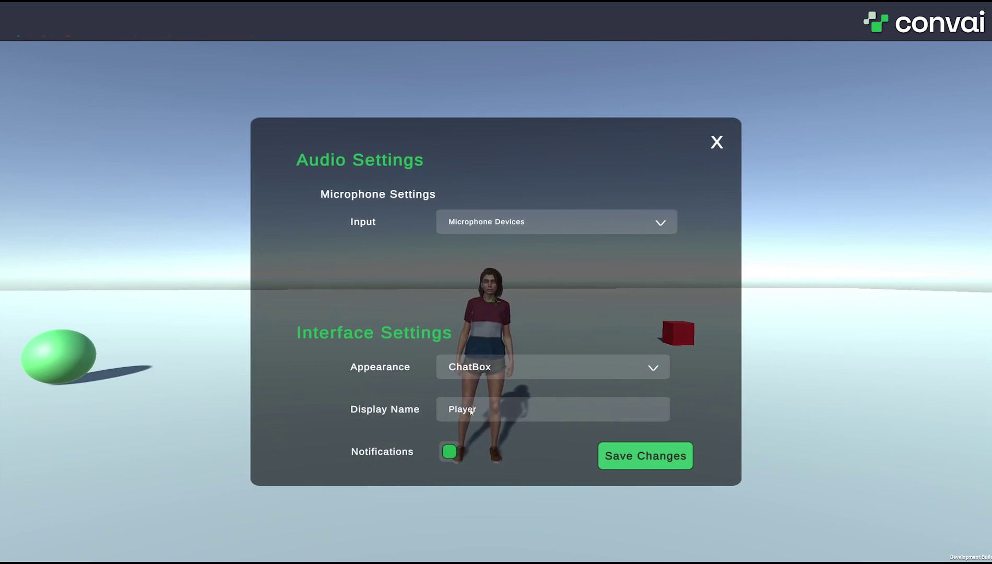
{"action": "left_click", "coordinate": [471, 411]}
{"action": "type", "text": "Convai"}
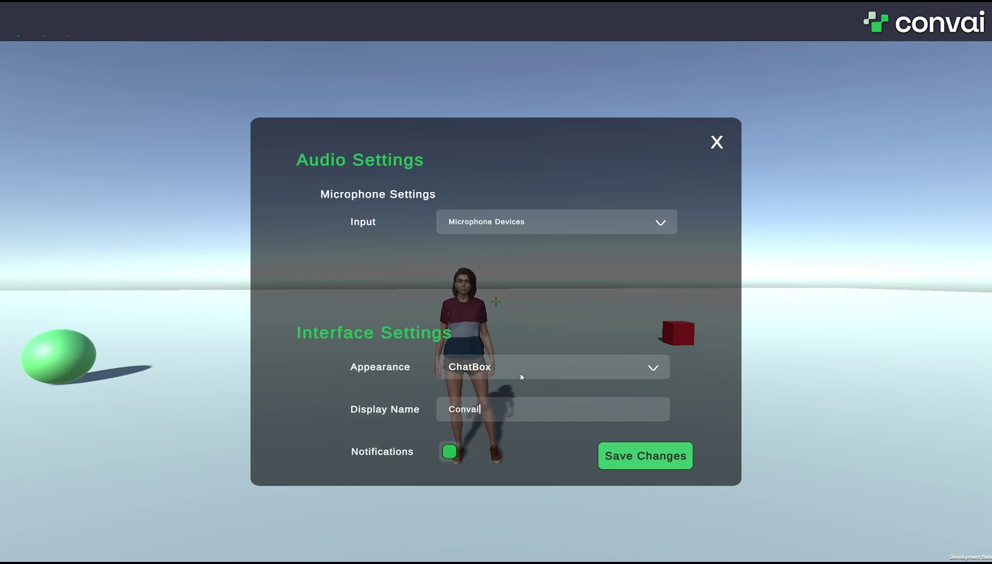
{"action": "left_click", "coordinate": [518, 369]}
{"action": "left_click", "coordinate": [497, 407]}
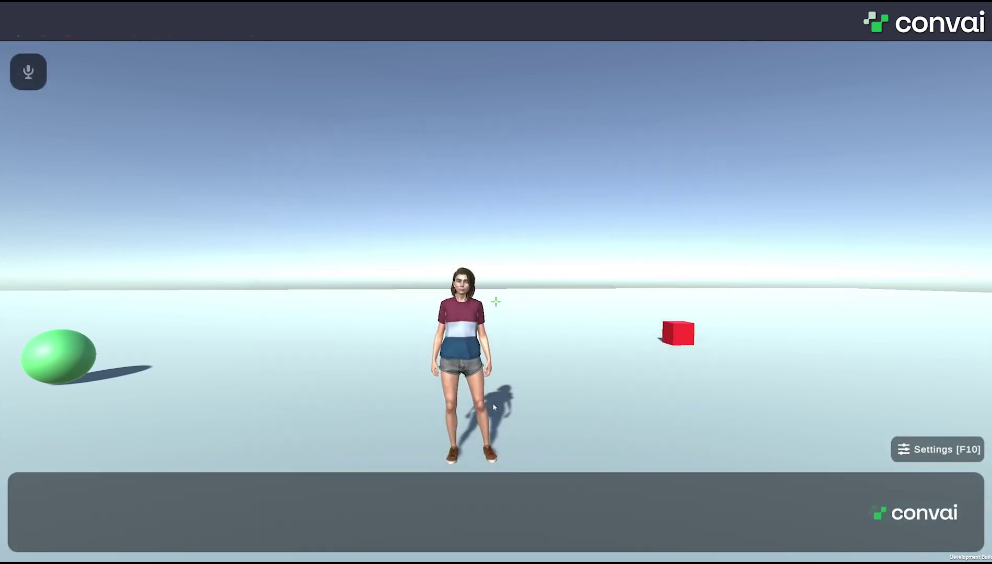
{"action": "key", "text": "F10"}
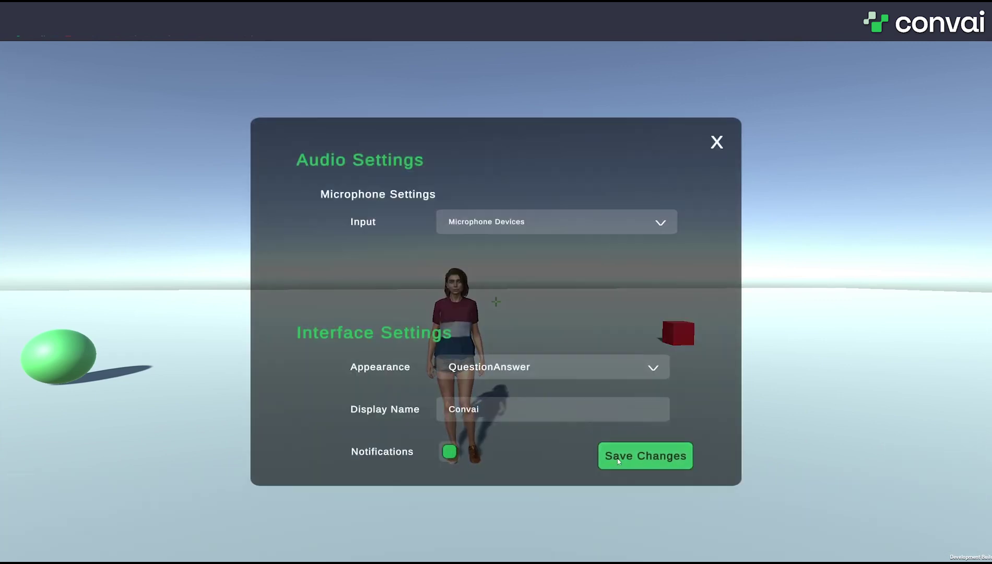
{"action": "left_click", "coordinate": [618, 458]}
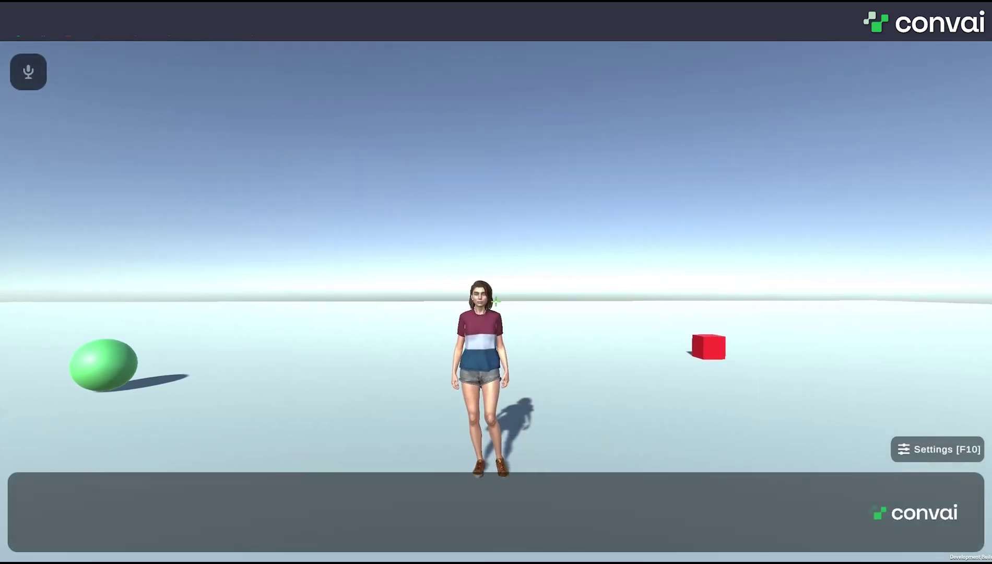
{"action": "key", "text": "w"}
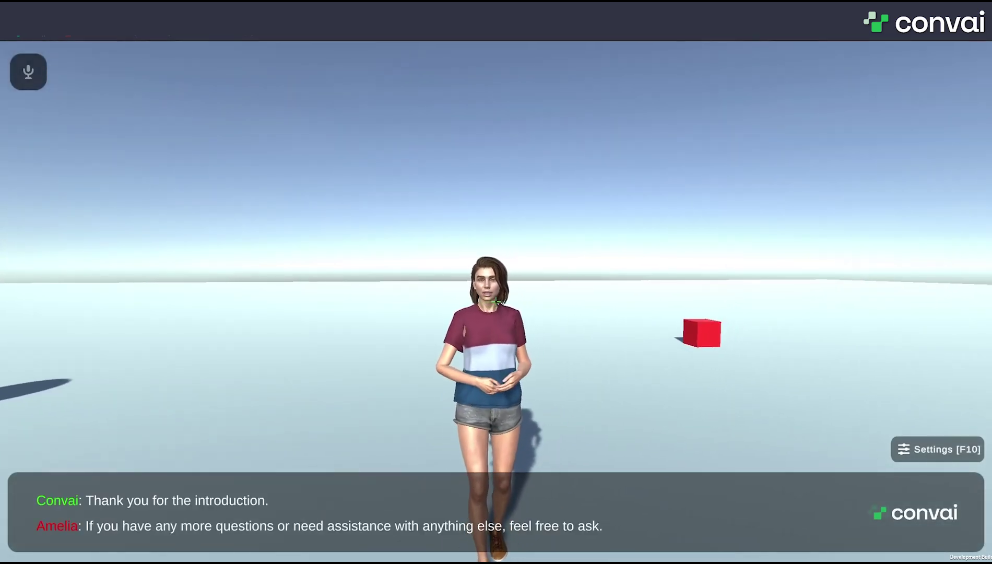
{"action": "key", "text": "s"}
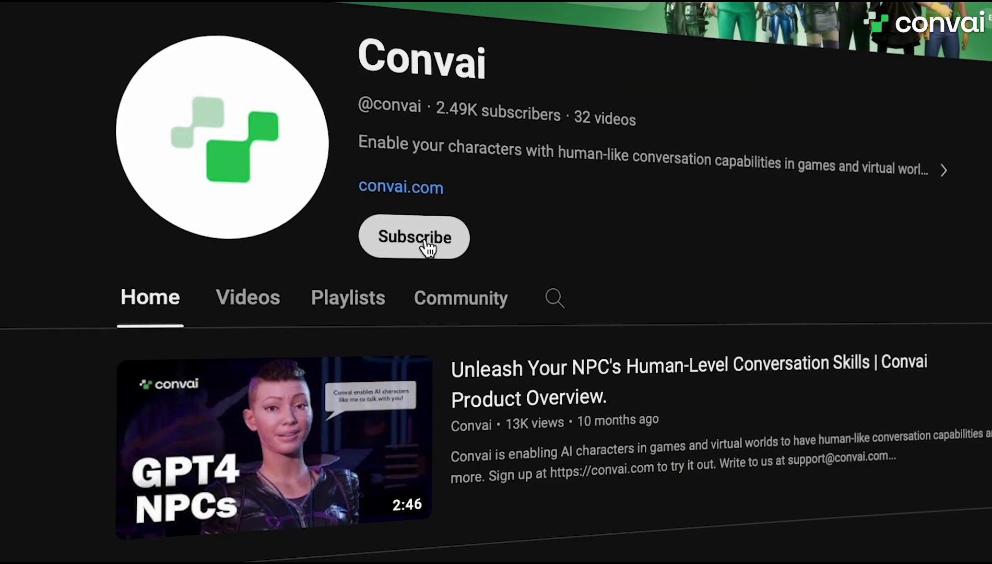
Subscribe to Convai on YouTube with All notifications, then enter a Discord display name
{"action": "left_click", "coordinate": [421, 246]}
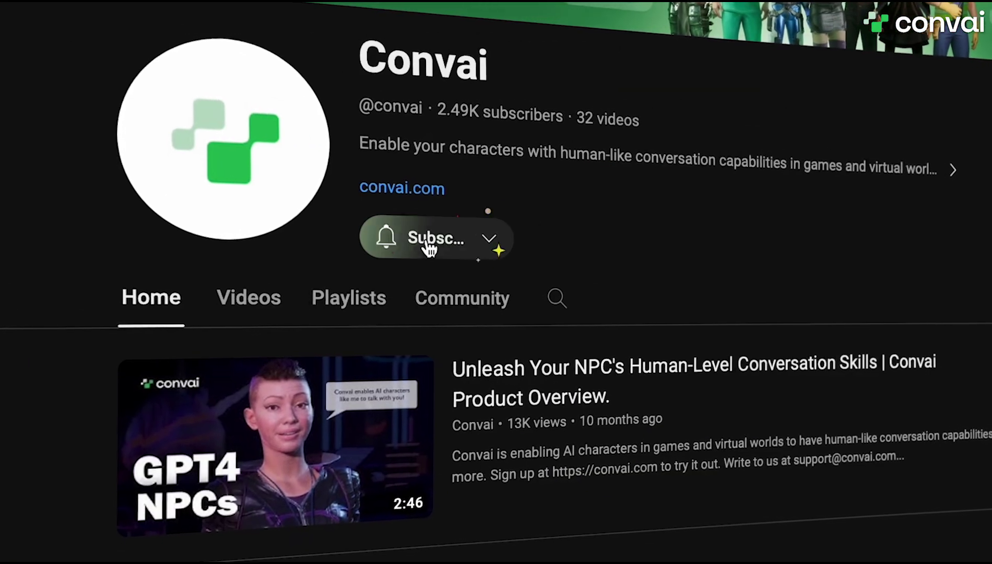
{"action": "left_click", "coordinate": [396, 246]}
{"action": "left_click", "coordinate": [416, 282]}
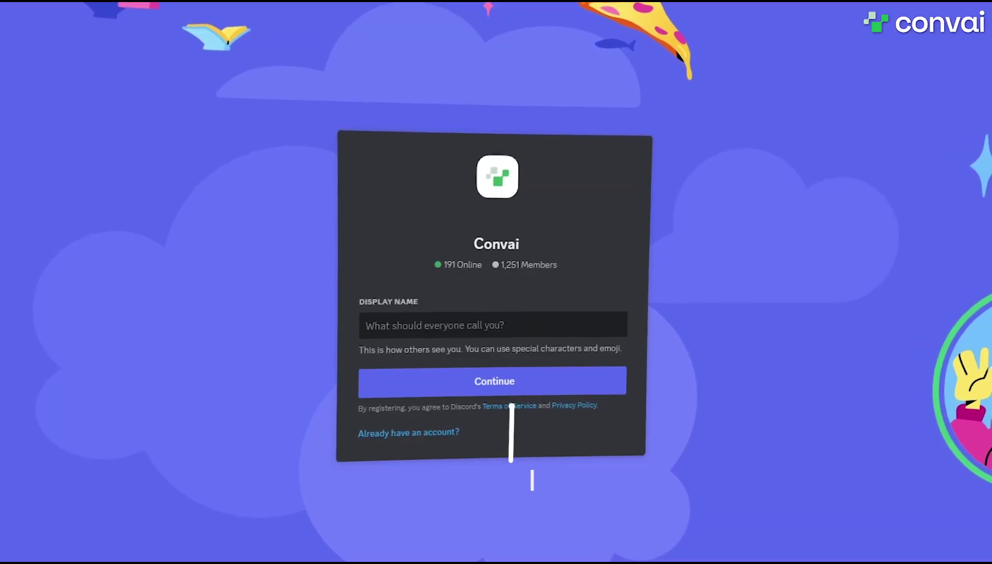
{"action": "type", "text": "Awesome Convai"}
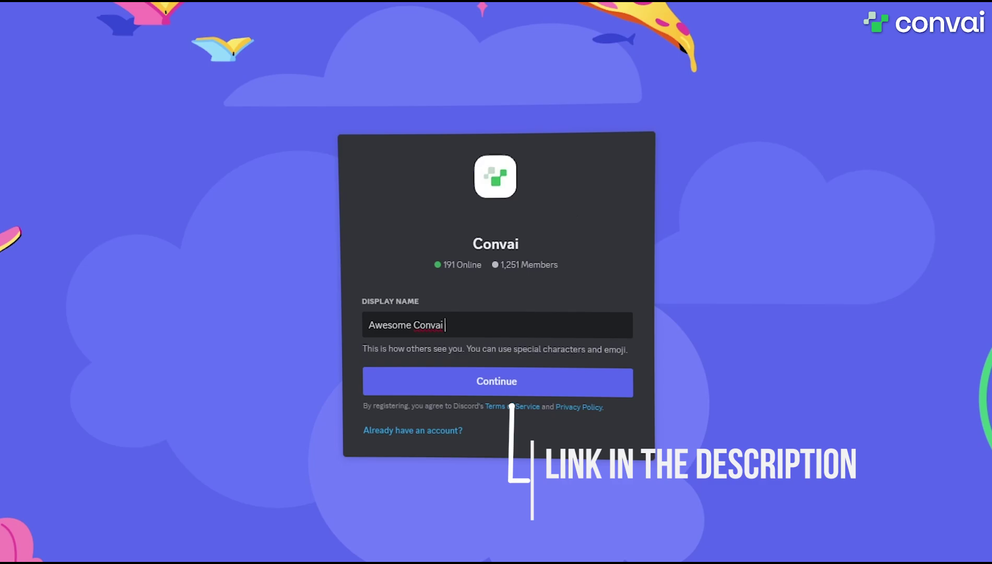